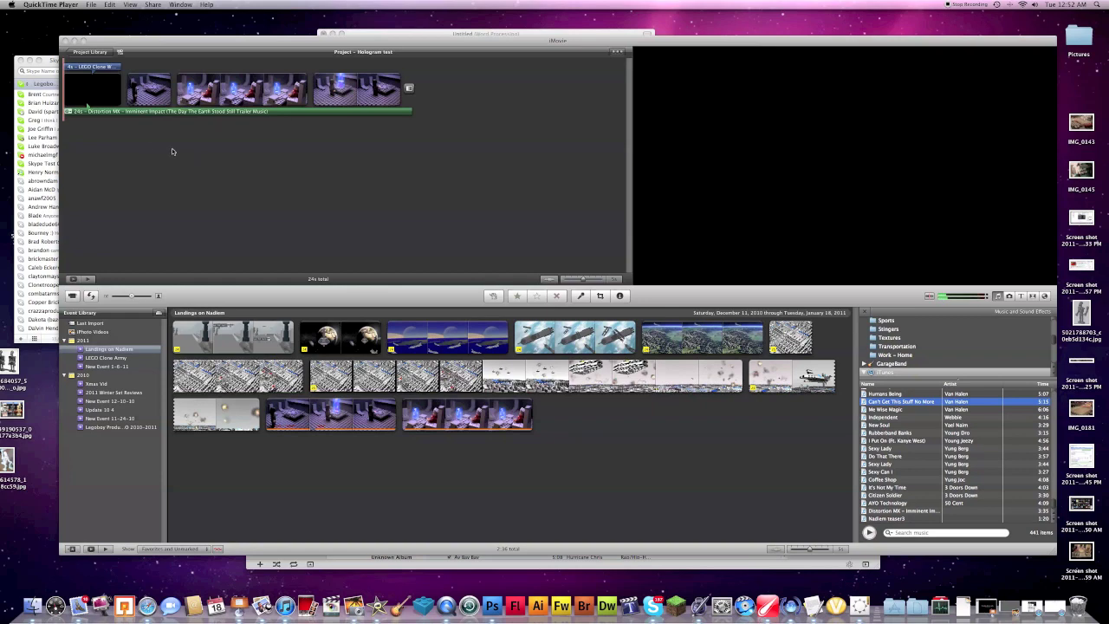
Play and stop the Hologram test project in iMovie, then minimize iMovie to reveal the Documents window
{"action": "left_click", "coordinate": [174, 149]}
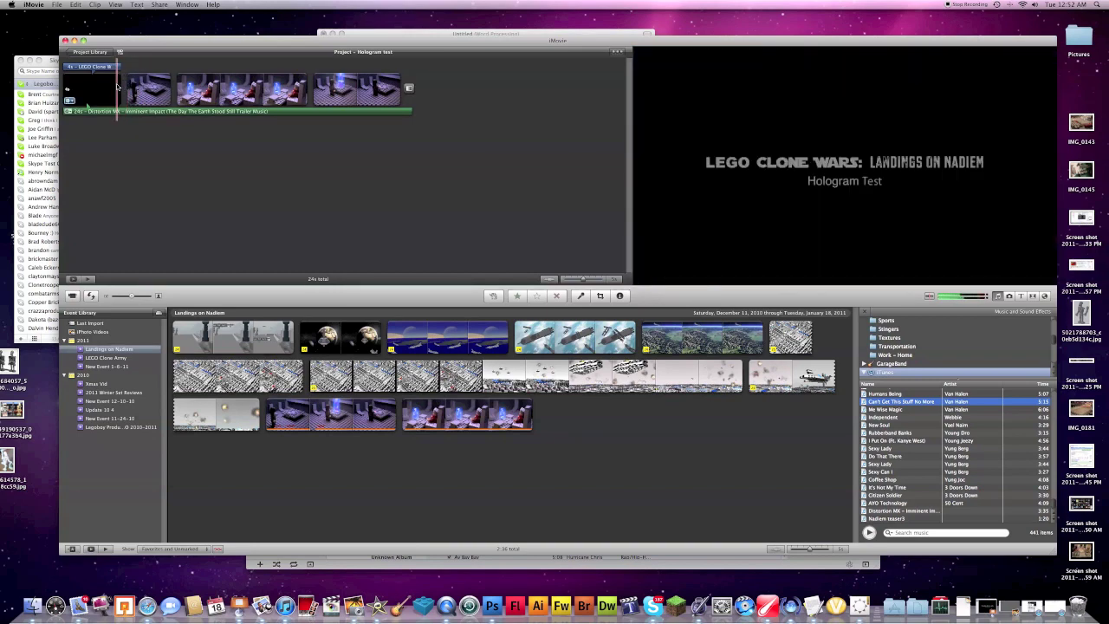
{"action": "key", "text": "space"}
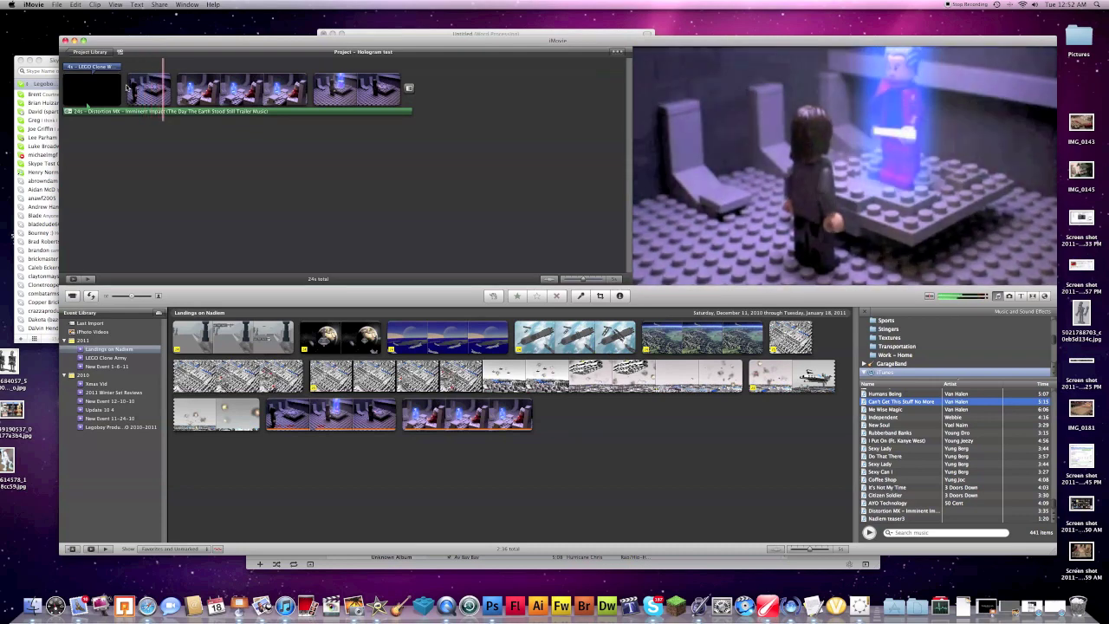
{"action": "key", "text": "space"}
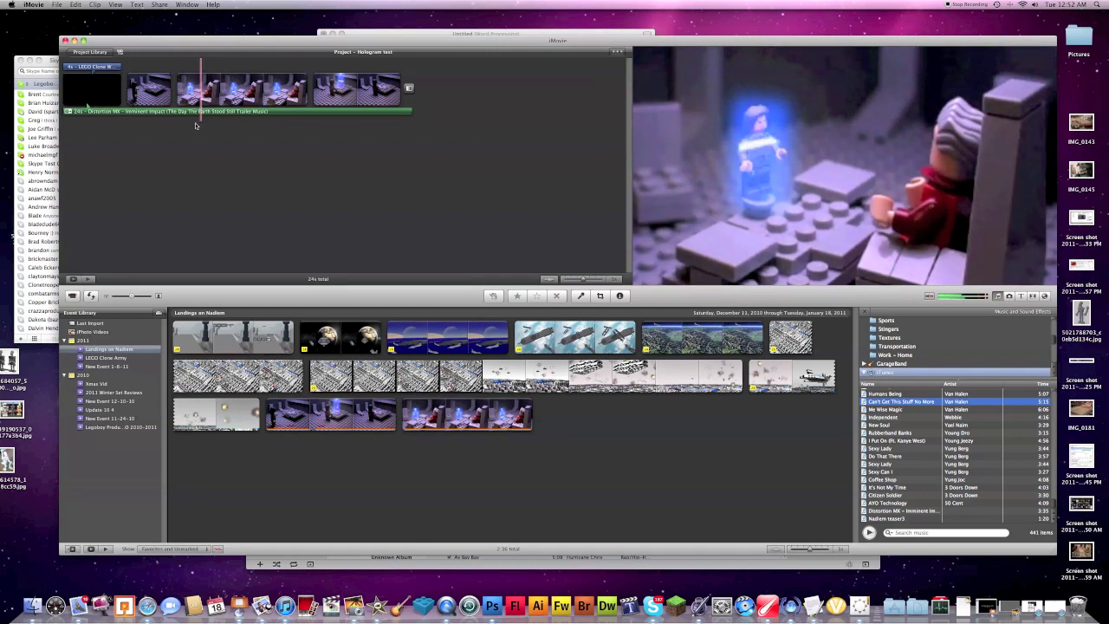
{"action": "left_click", "coordinate": [75, 41]}
{"action": "left_click_drag", "start_coordinate": [253, 90], "coordinate": [169, 70]}
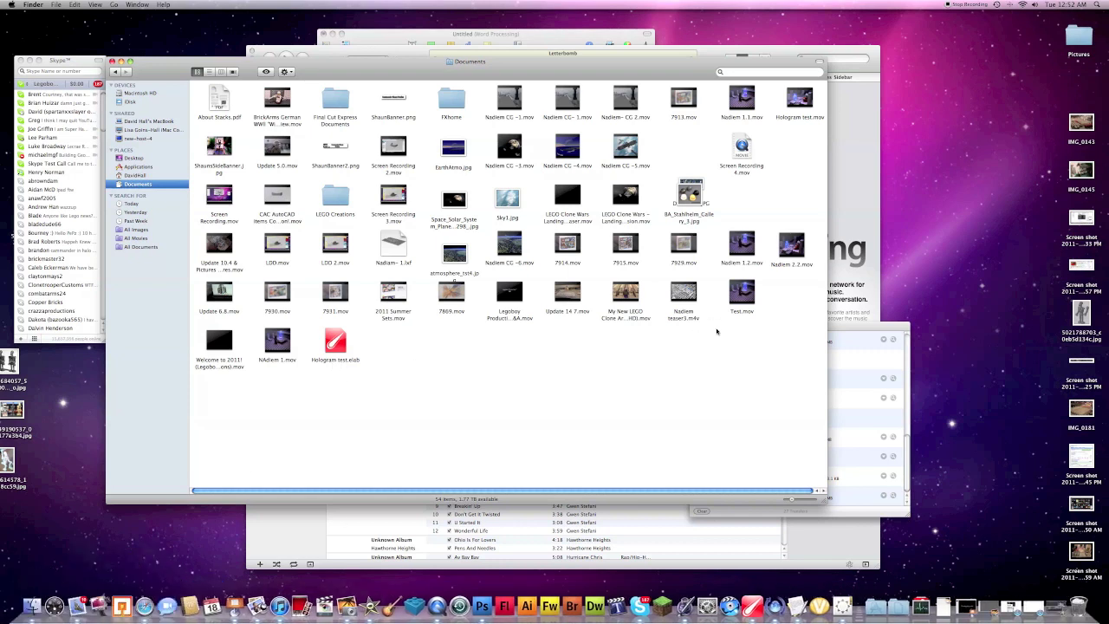
Open the Movies folder inside the home folder in Finder
{"action": "key", "text": "F9"}
{"action": "left_click", "coordinate": [529, 356]}
{"action": "key", "text": "F9"}
{"action": "left_click", "coordinate": [135, 175]}
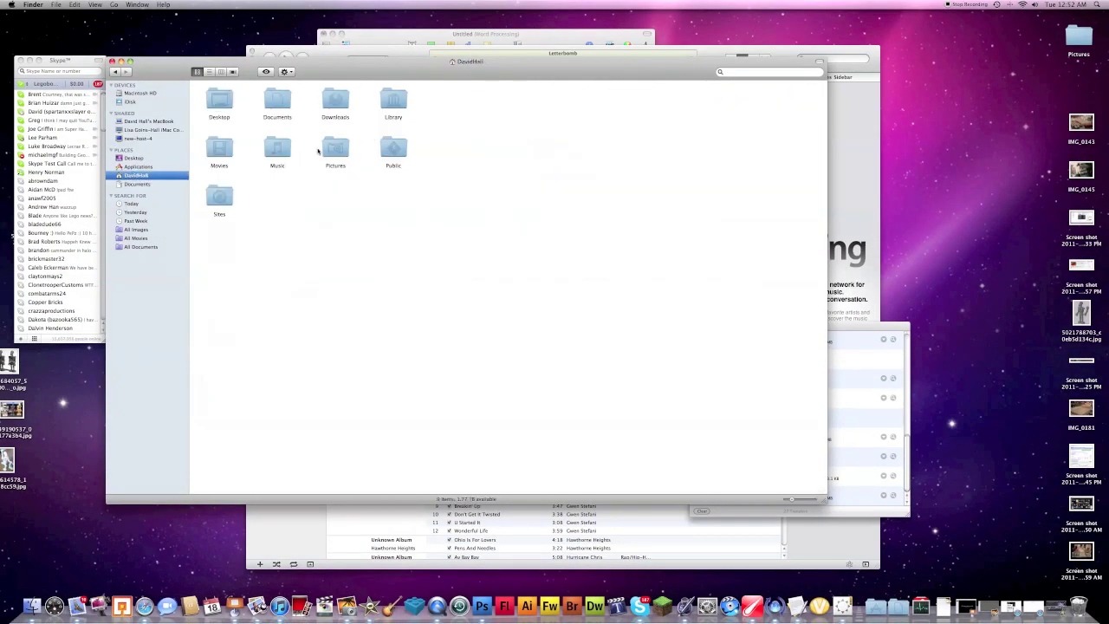
{"action": "double_click", "coordinate": [223, 149]}
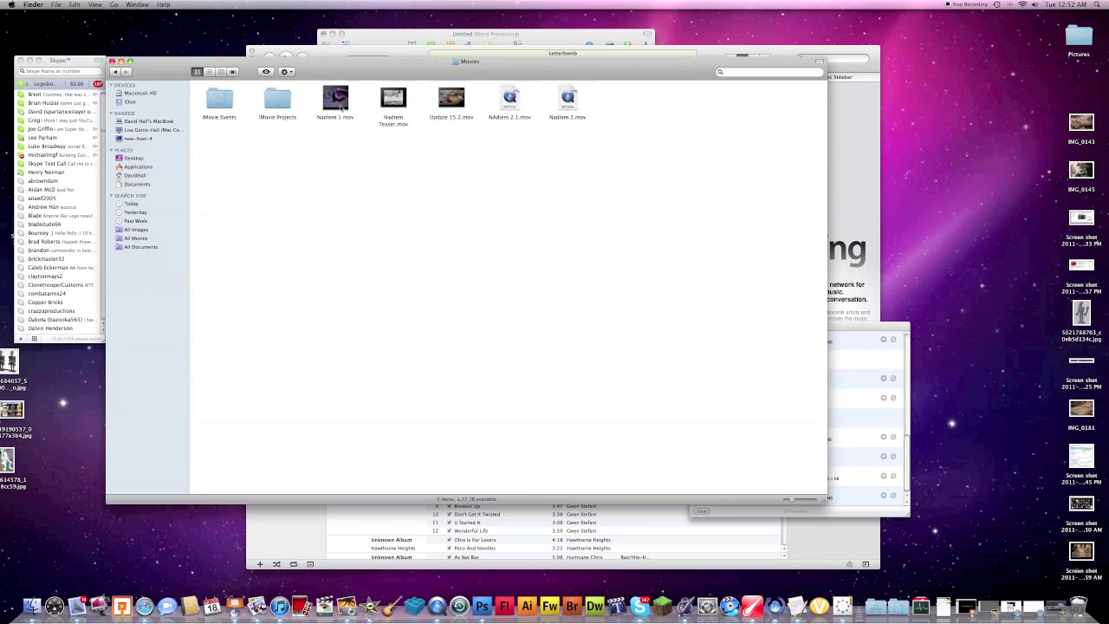
Preview NAdiem 2.1.mov in Quick Look, rewinding and pausing it before closing the preview
{"action": "mouse_move", "coordinate": [336, 99]}
{"action": "left_click", "coordinate": [518, 103]}
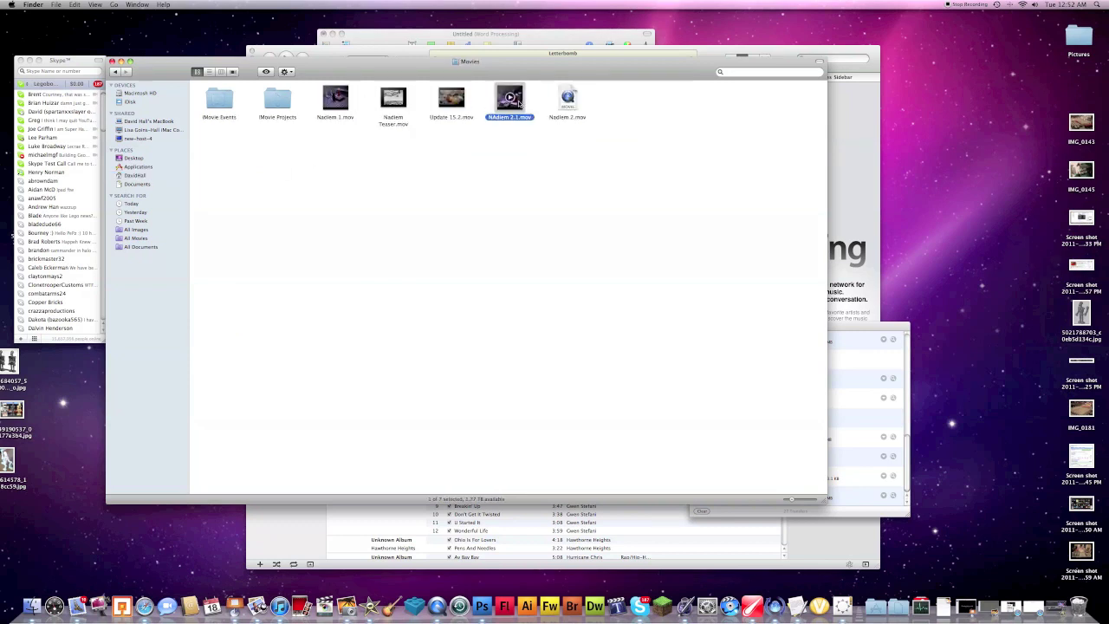
{"action": "key", "text": "space"}
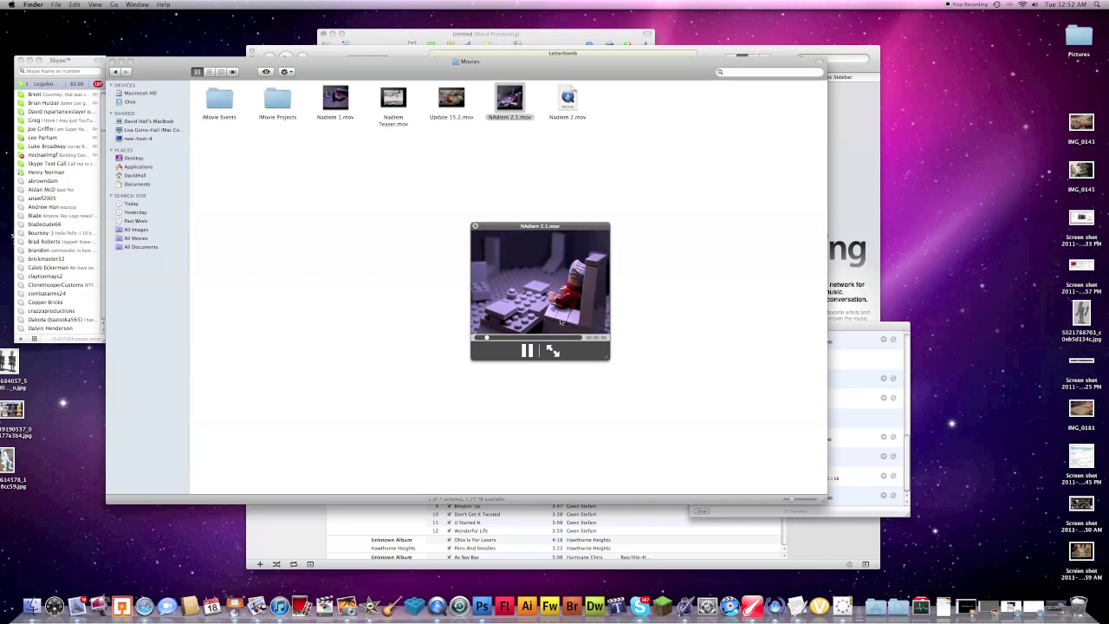
{"action": "left_click_drag", "start_coordinate": [608, 356], "coordinate": [795, 495]}
{"action": "mouse_move", "coordinate": [517, 474]}
{"action": "left_mouse_down"}
{"action": "mouse_move", "coordinate": [381, 474]}
{"action": "mouse_move", "coordinate": [517, 463]}
{"action": "left_mouse_up"}
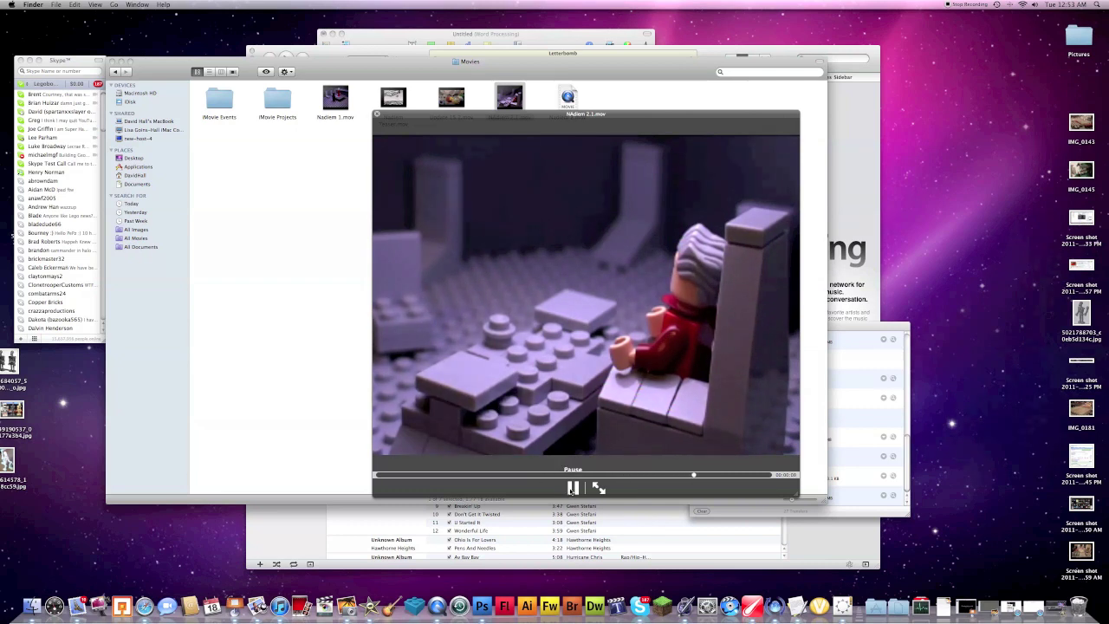
{"action": "left_click", "coordinate": [571, 489]}
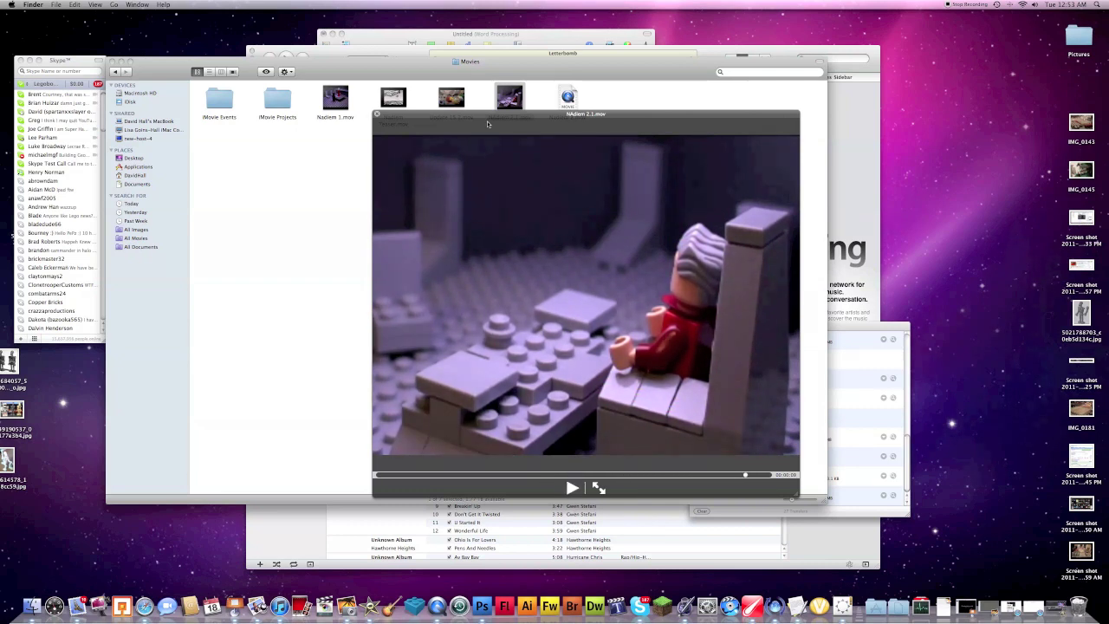
{"action": "left_click", "coordinate": [377, 112]}
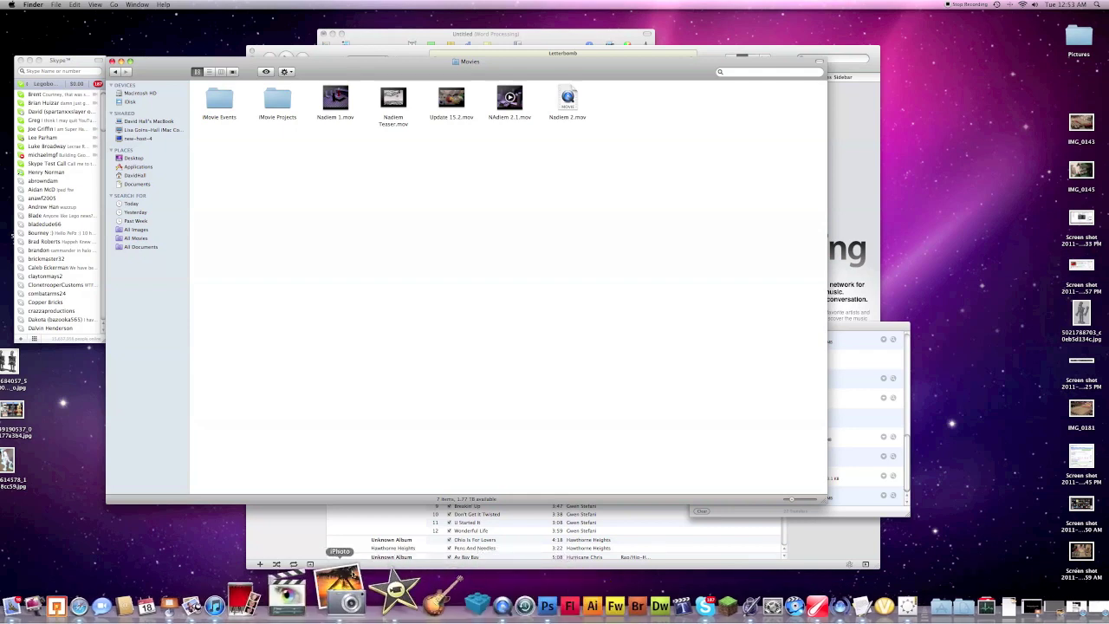
Open the minifigure photo from iPhoto's last import and inspect its crop around the figure
{"action": "left_click", "coordinate": [351, 598]}
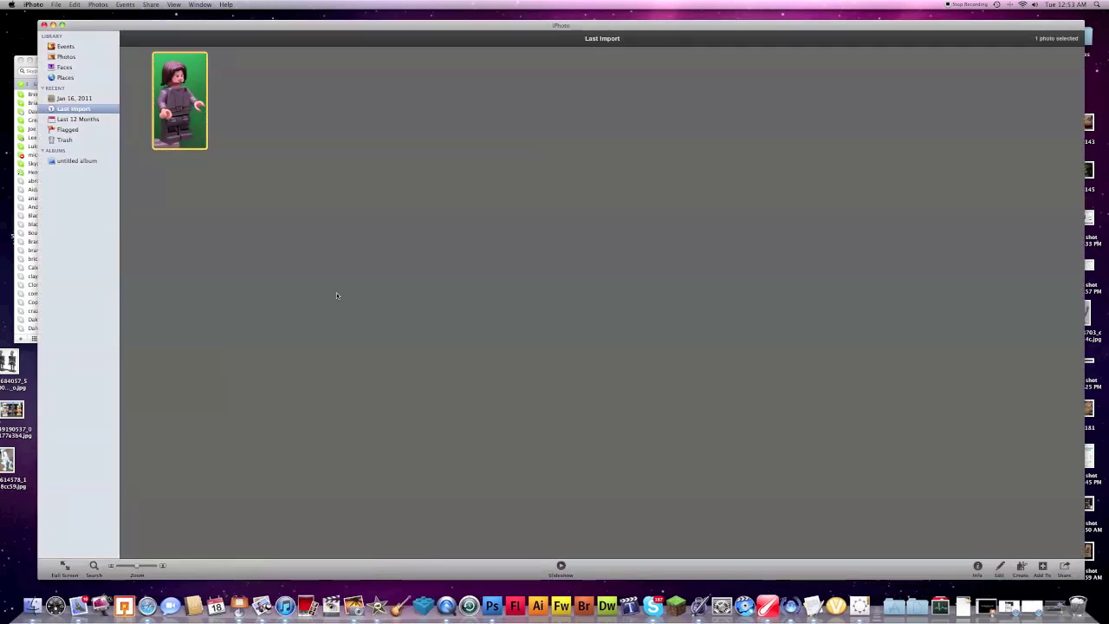
{"action": "double_click", "coordinate": [189, 108]}
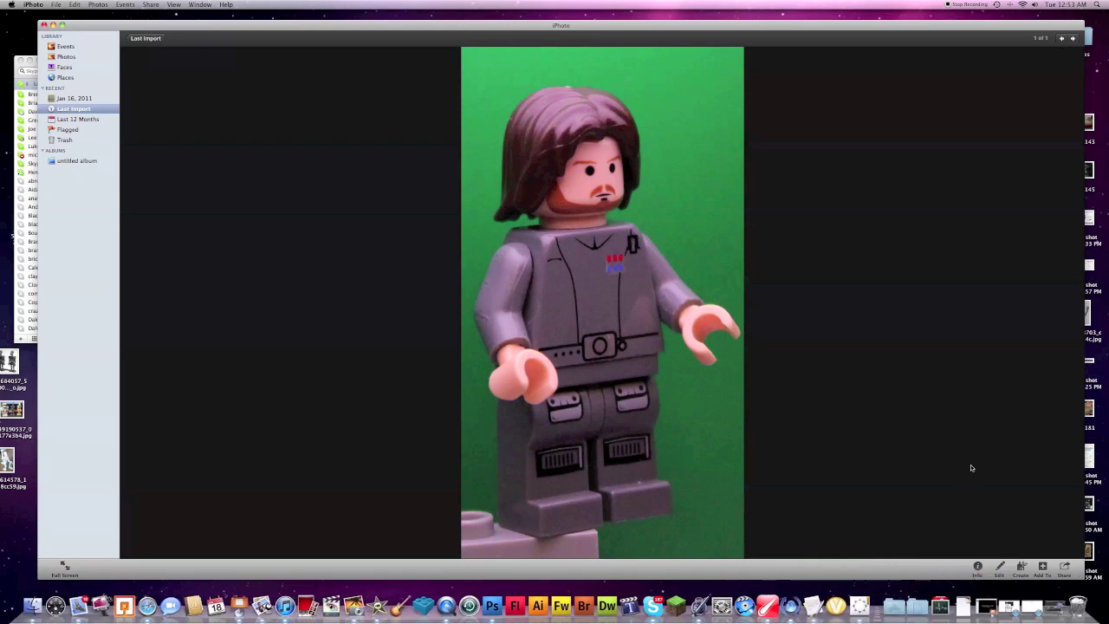
{"action": "left_click", "coordinate": [1000, 568]}
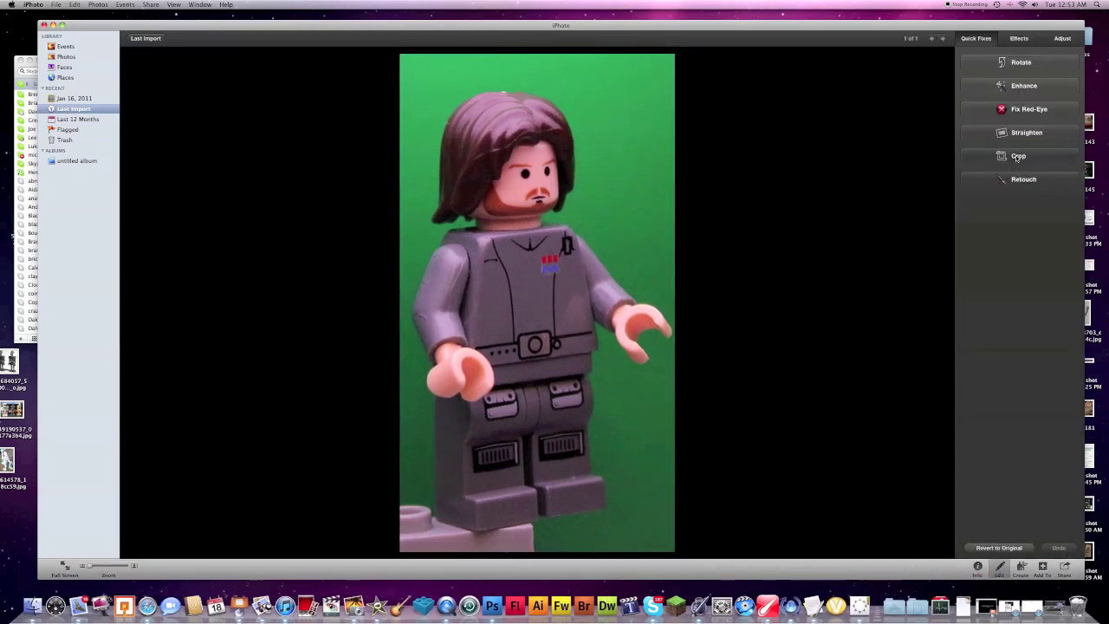
{"action": "left_click", "coordinate": [1019, 156]}
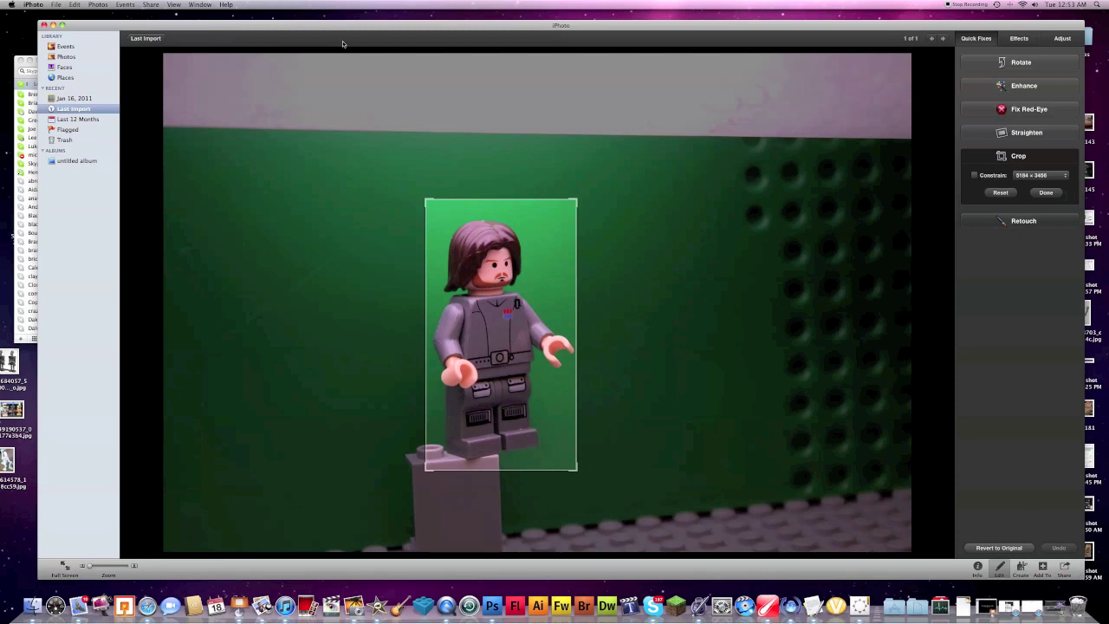
{"action": "left_click", "coordinate": [140, 39]}
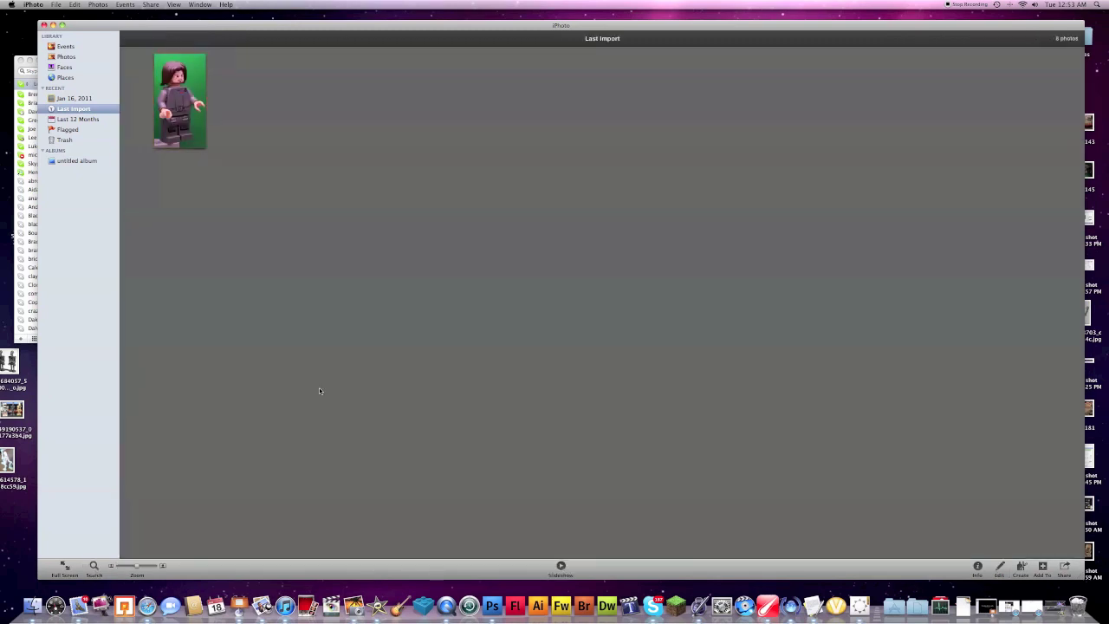
{"action": "left_click", "coordinate": [489, 604]}
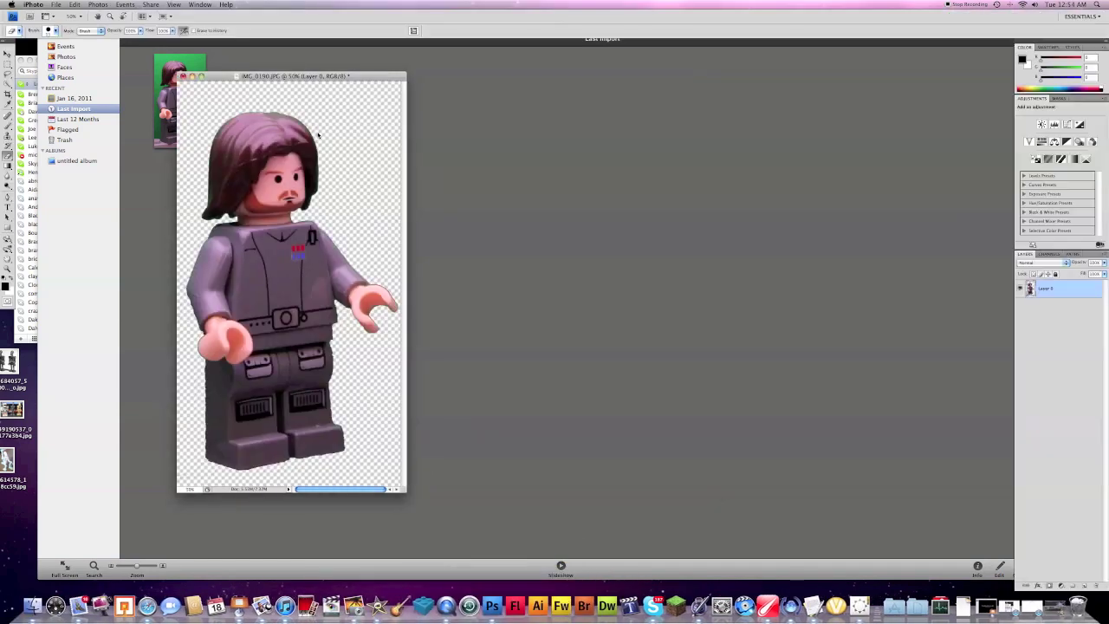
Pick the 19 px brush tip and set its Master Diameter to about 38 px
{"action": "left_click_drag", "start_coordinate": [281, 77], "coordinate": [317, 80]}
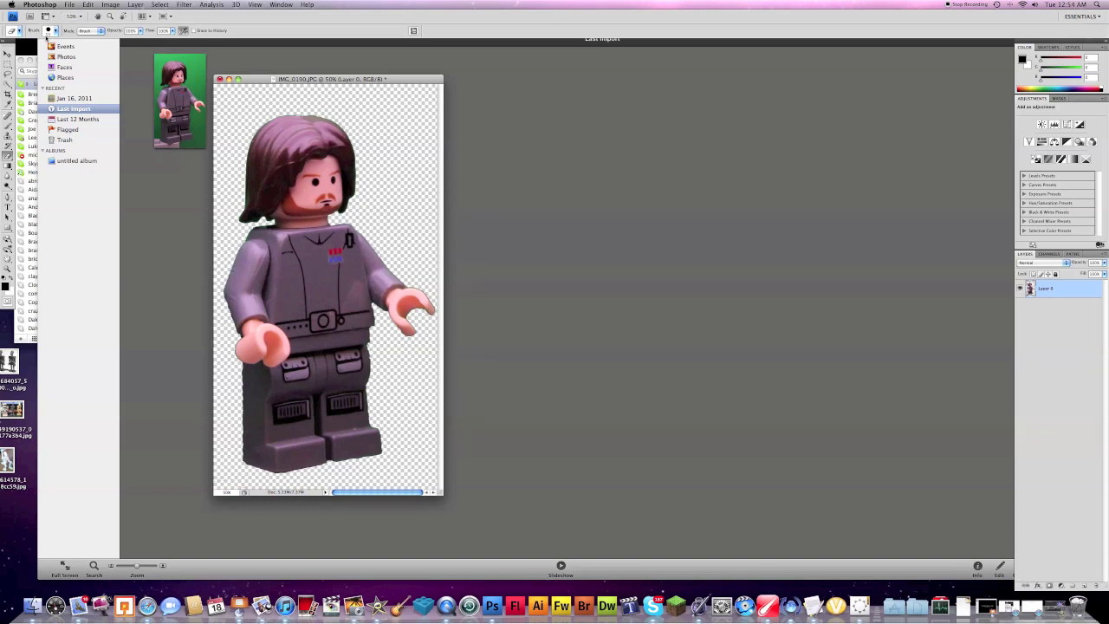
{"action": "left_click", "coordinate": [57, 32]}
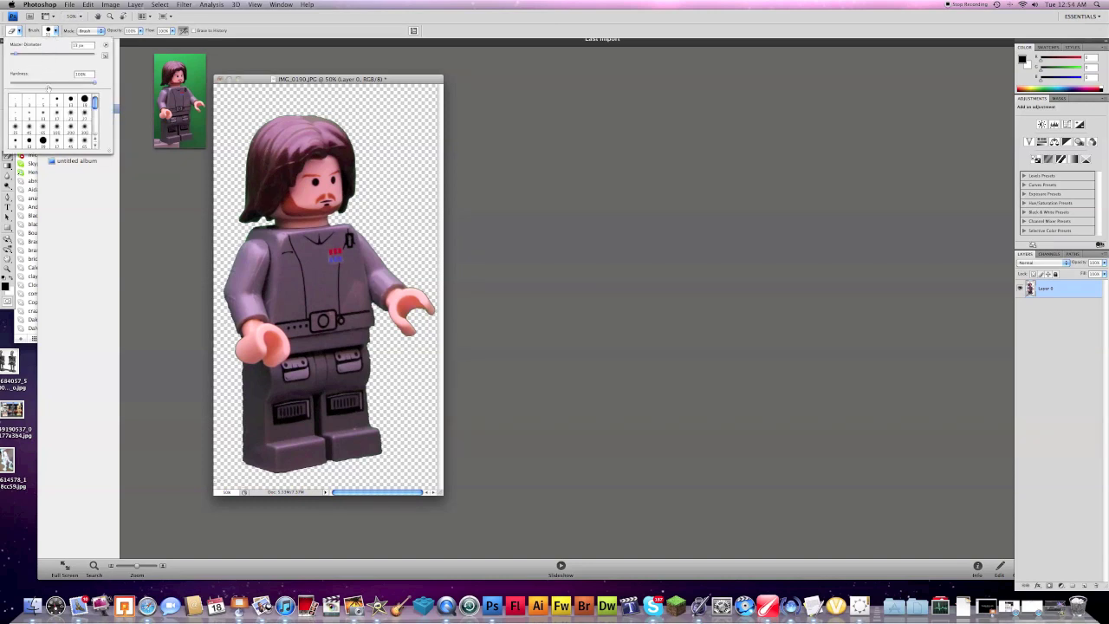
{"action": "left_click", "coordinate": [84, 98]}
{"action": "left_click_drag", "start_coordinate": [17, 53], "coordinate": [63, 53]}
{"action": "left_click_drag", "start_coordinate": [61, 53], "coordinate": [23, 53]}
{"action": "left_click", "coordinate": [16, 31]}
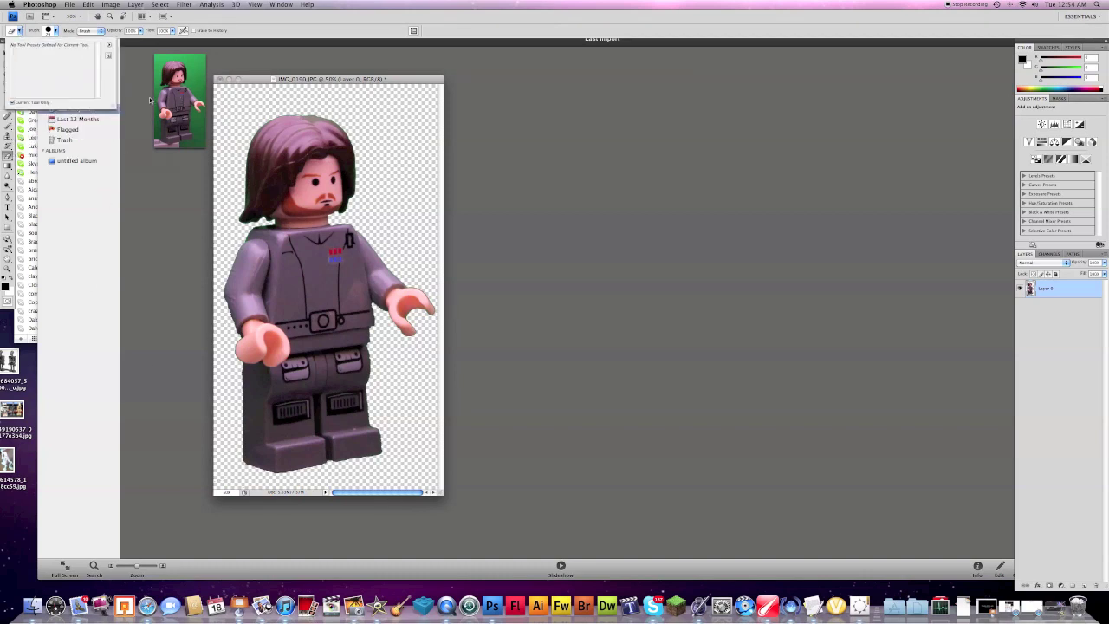
{"action": "left_click_drag", "start_coordinate": [305, 79], "coordinate": [396, 91]}
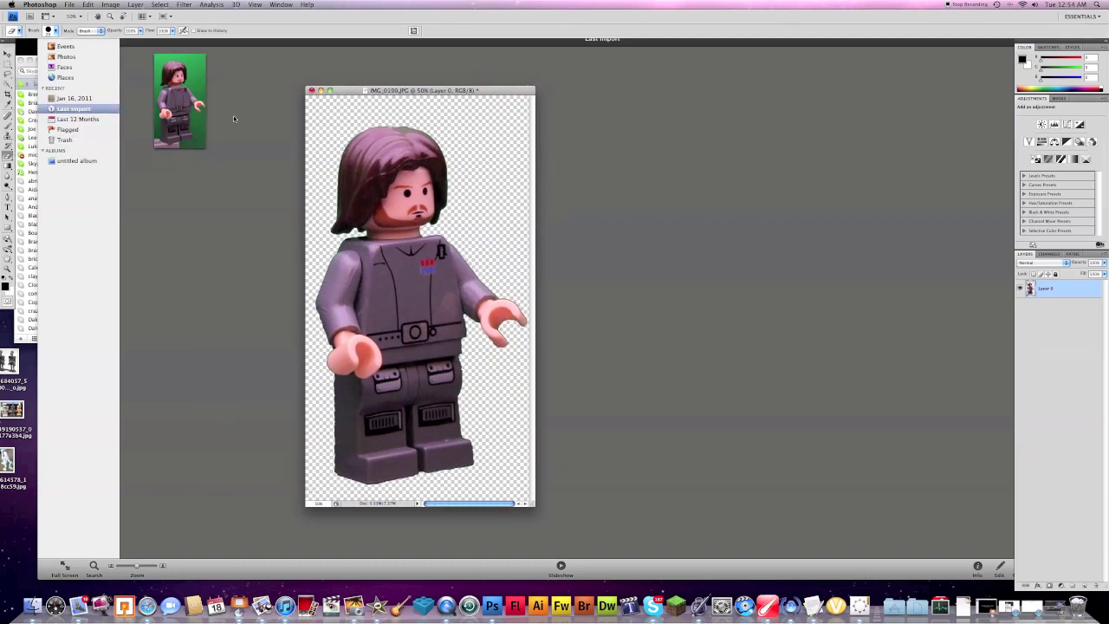
{"action": "left_click", "coordinate": [68, 5]}
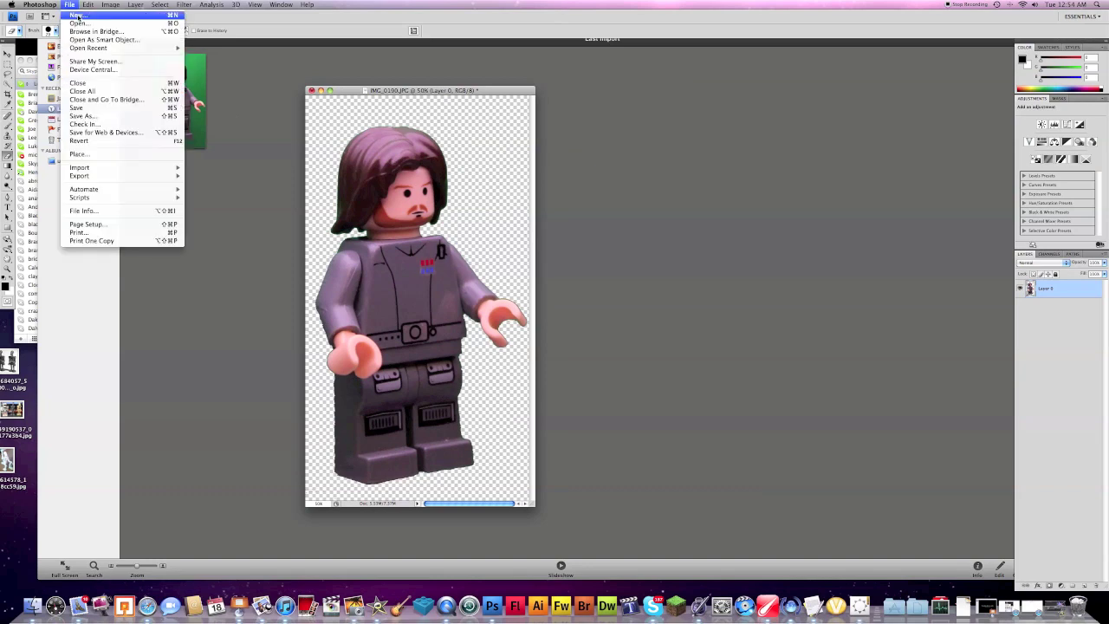
{"action": "left_click", "coordinate": [94, 117]}
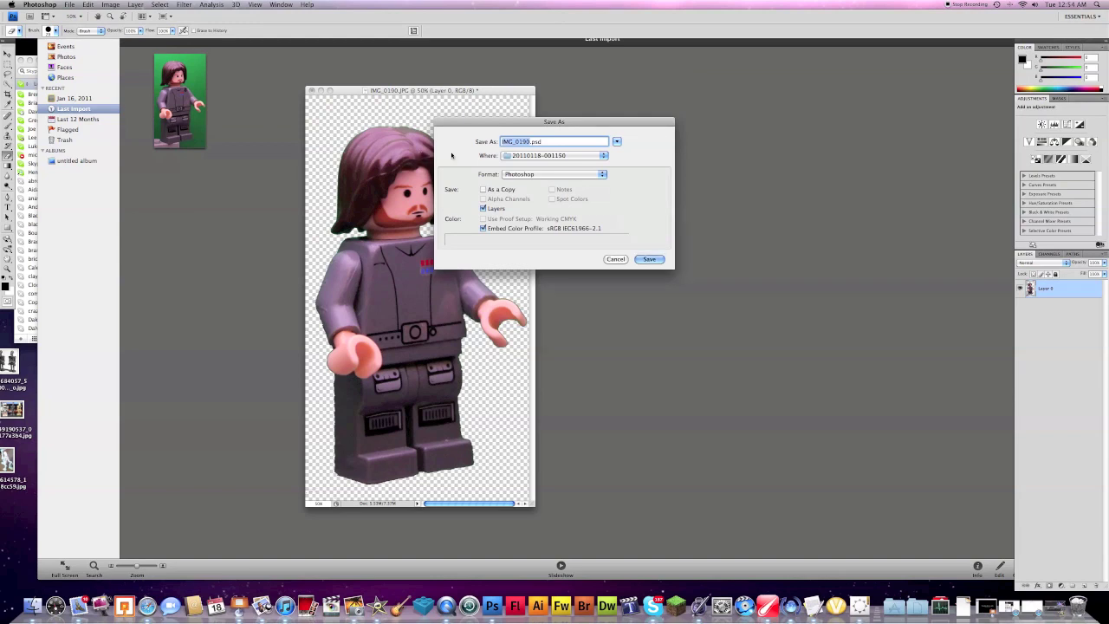
{"action": "left_click", "coordinate": [555, 155]}
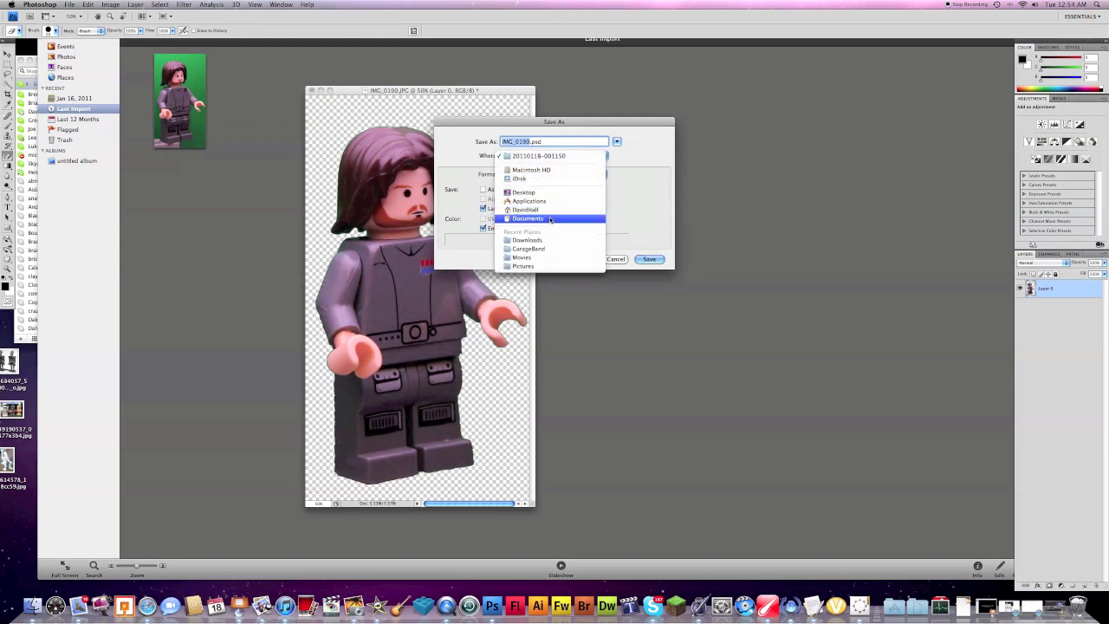
{"action": "left_click", "coordinate": [551, 220]}
{"action": "left_click", "coordinate": [555, 174]}
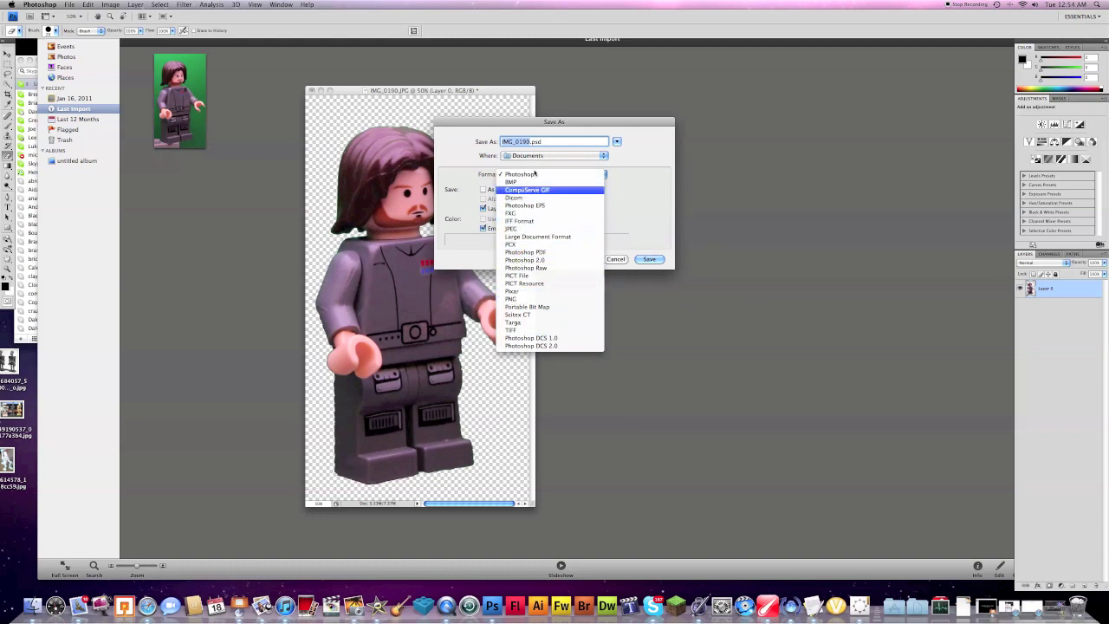
{"action": "left_click", "coordinate": [608, 208]}
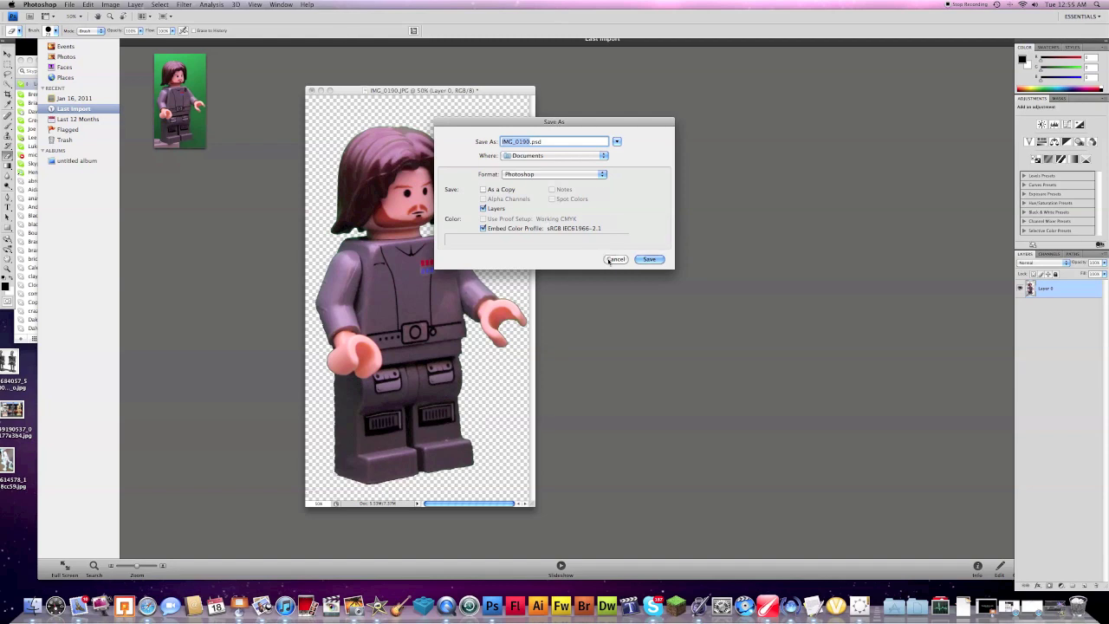
{"action": "left_click", "coordinate": [540, 174]}
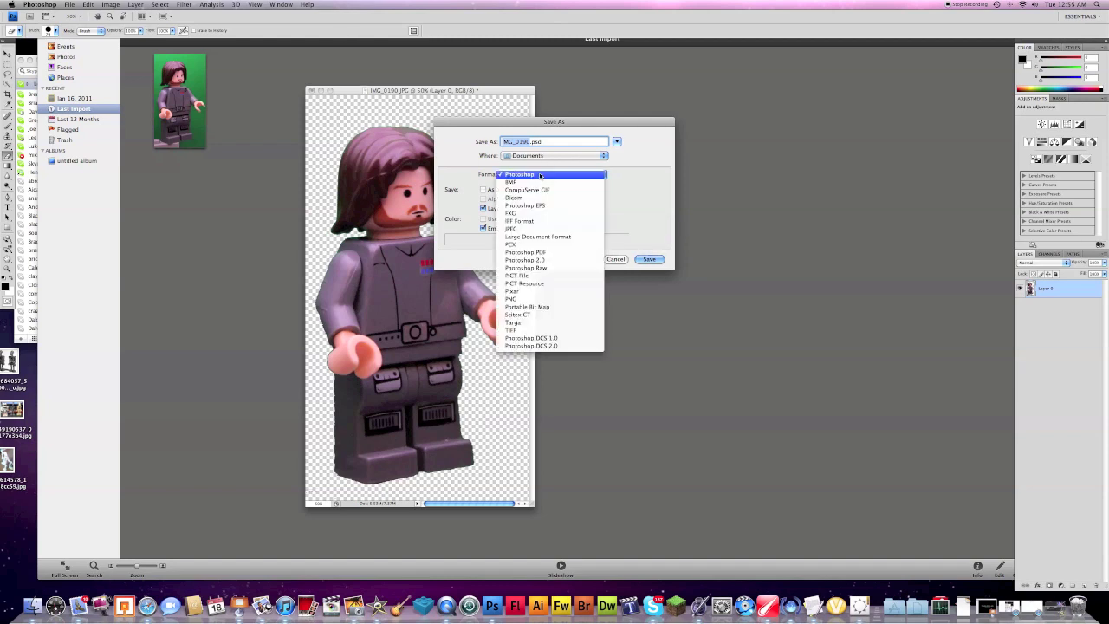
{"action": "left_click", "coordinate": [626, 233]}
{"action": "left_click", "coordinate": [615, 259]}
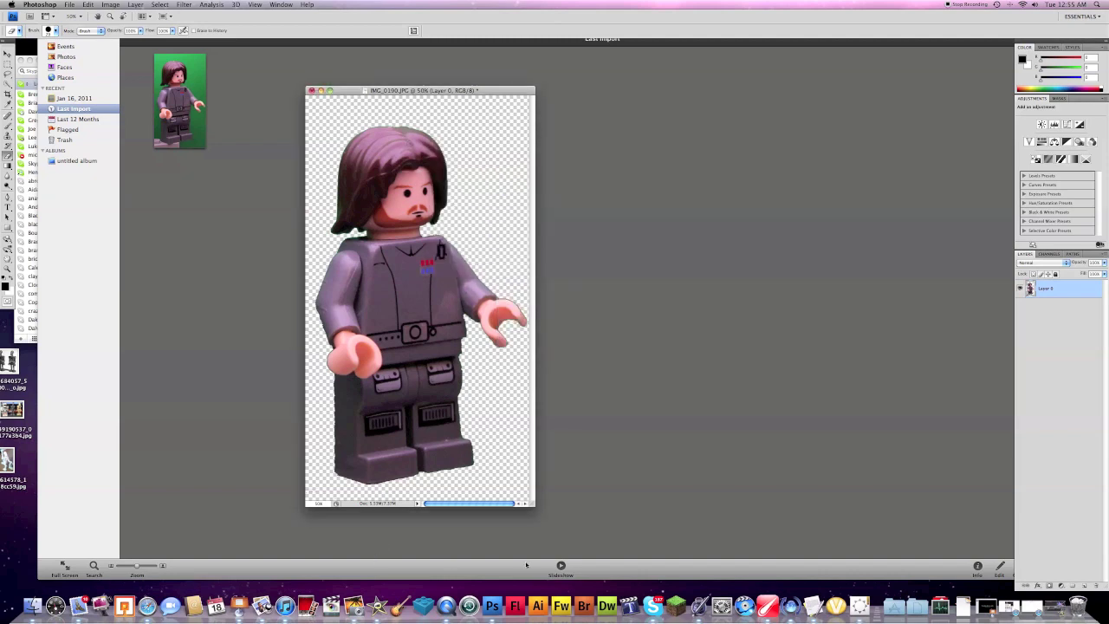
Start a new movie-based project in EffectsLab Pro, saving the current project under its default name
{"action": "left_click", "coordinate": [768, 600]}
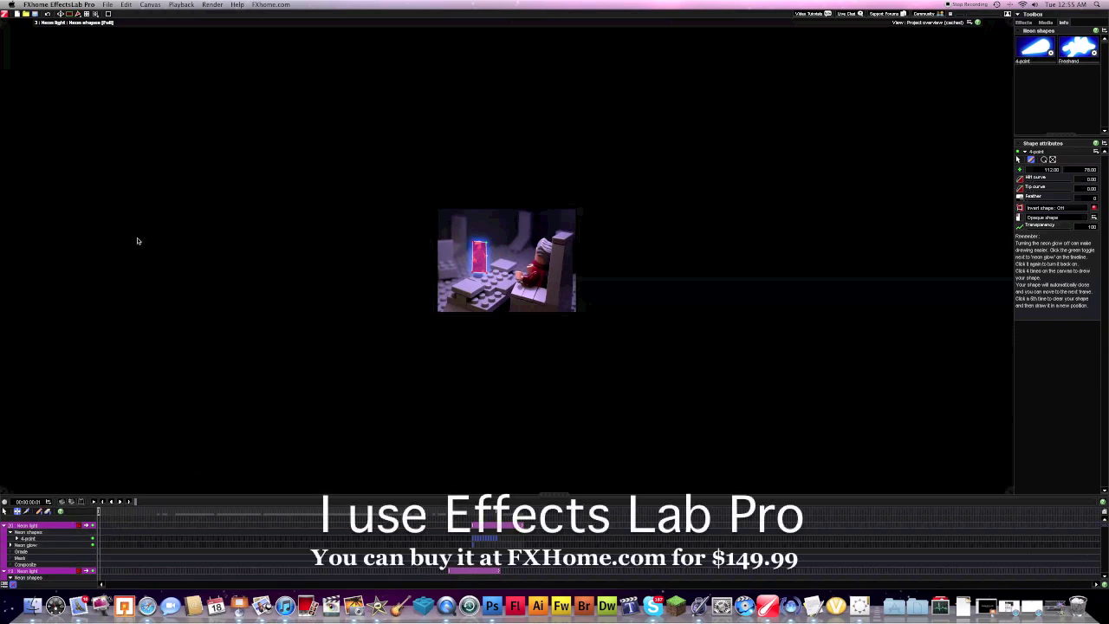
{"action": "left_click", "coordinate": [108, 4]}
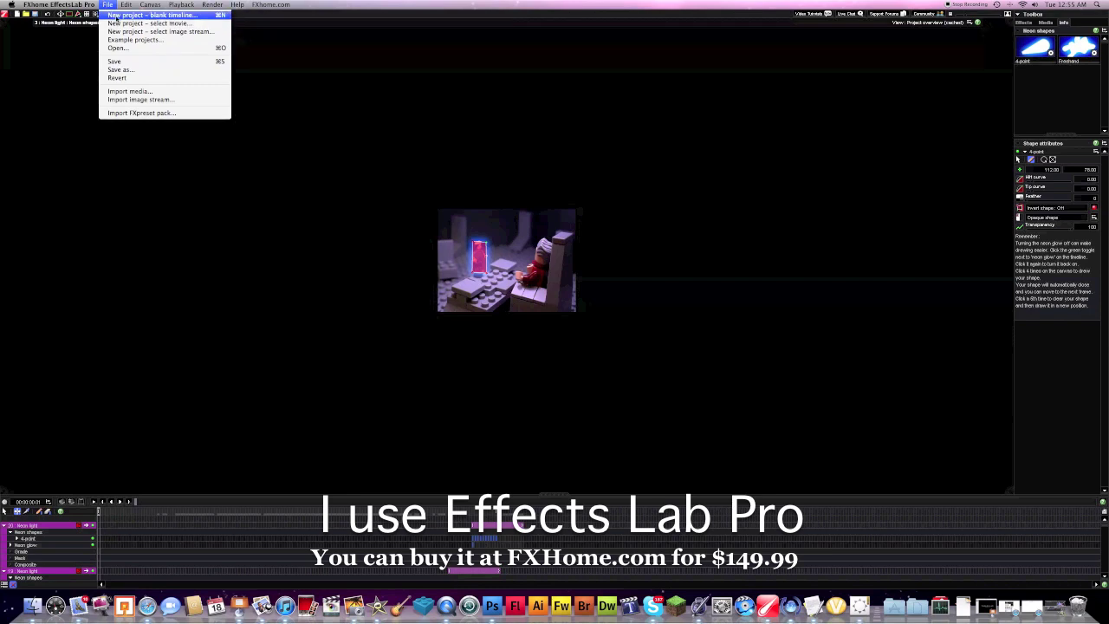
{"action": "left_click", "coordinate": [115, 16]}
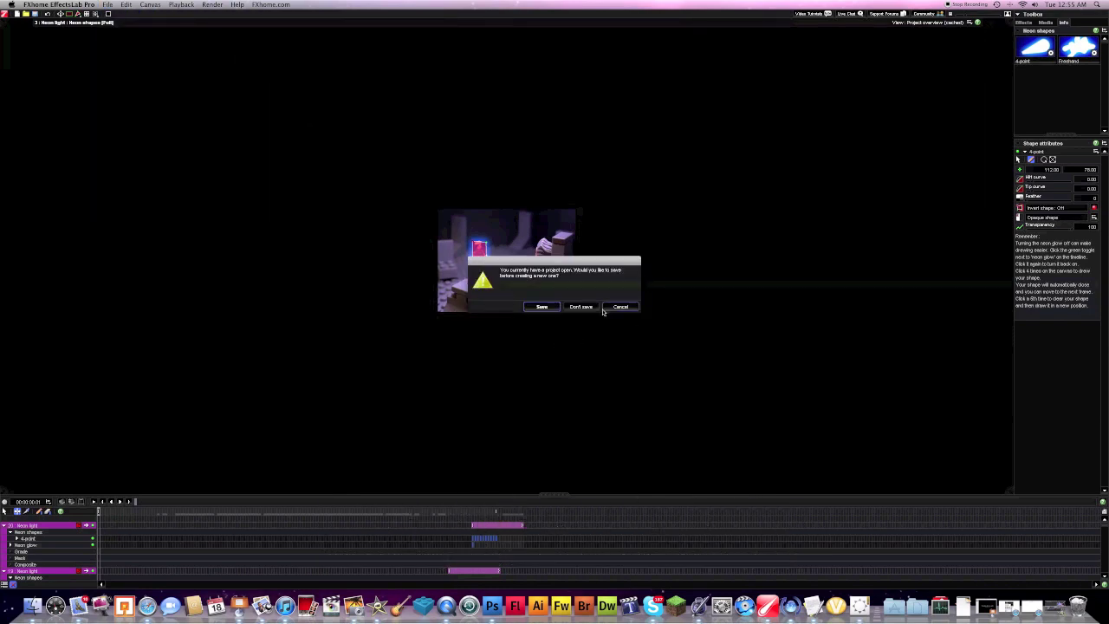
{"action": "left_click", "coordinate": [618, 308]}
{"action": "left_click", "coordinate": [107, 4]}
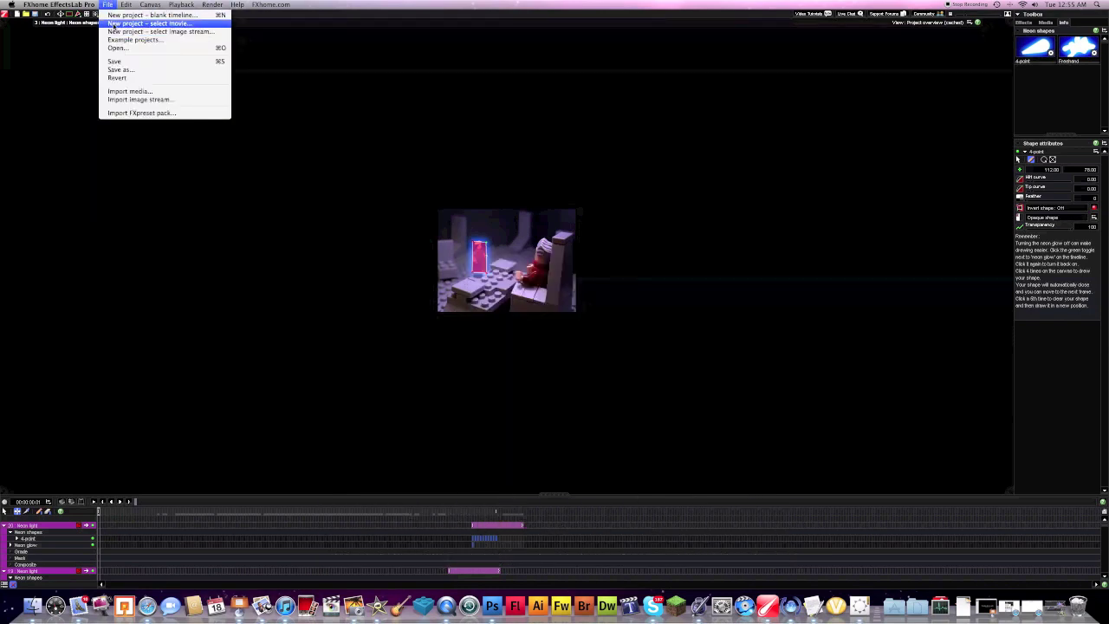
{"action": "left_click", "coordinate": [115, 24]}
{"action": "left_click", "coordinate": [540, 307]}
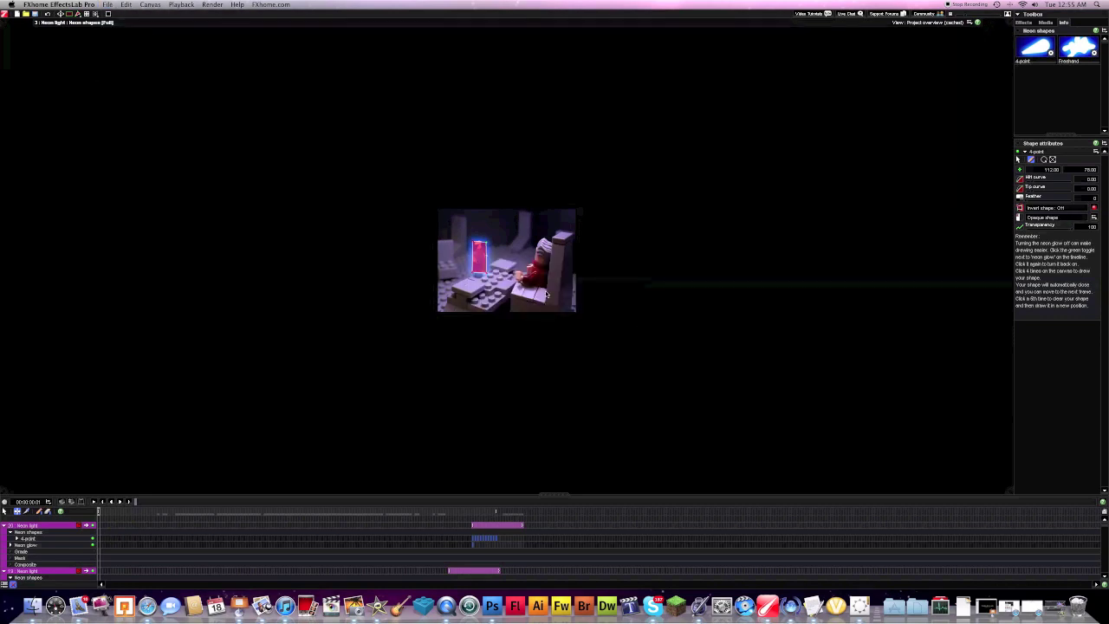
{"action": "key", "text": "Return"}
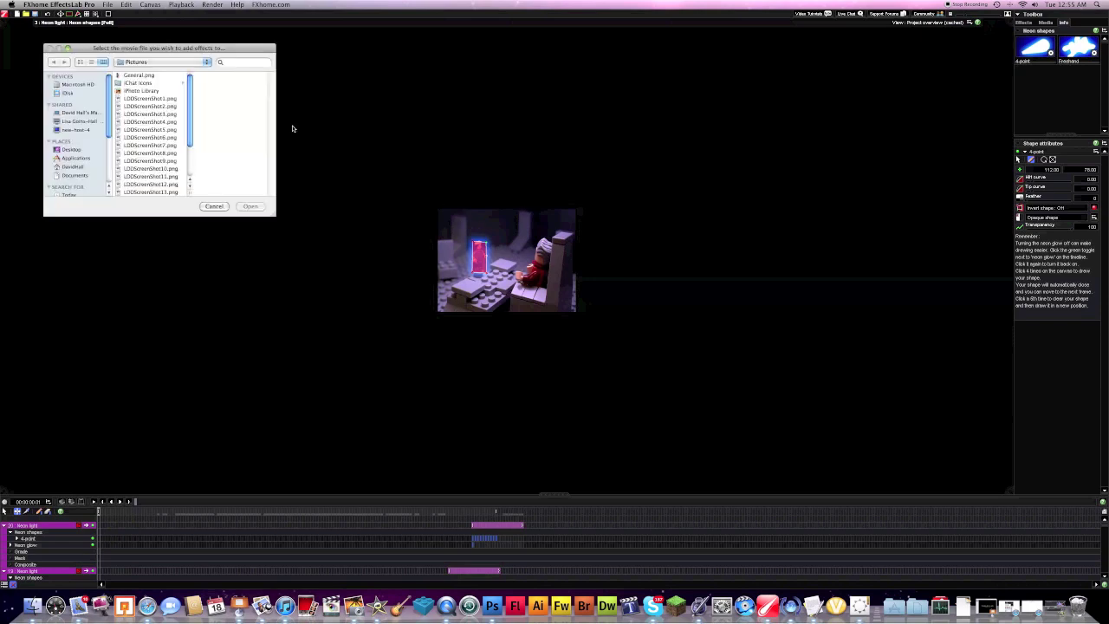
Choose Movies/Nadiem 2.1.mov as the source clip and accept the 320 × 240 project settings
{"action": "scroll", "coordinate": [82, 169], "scroll_direction": "down", "scroll_amount": 5}
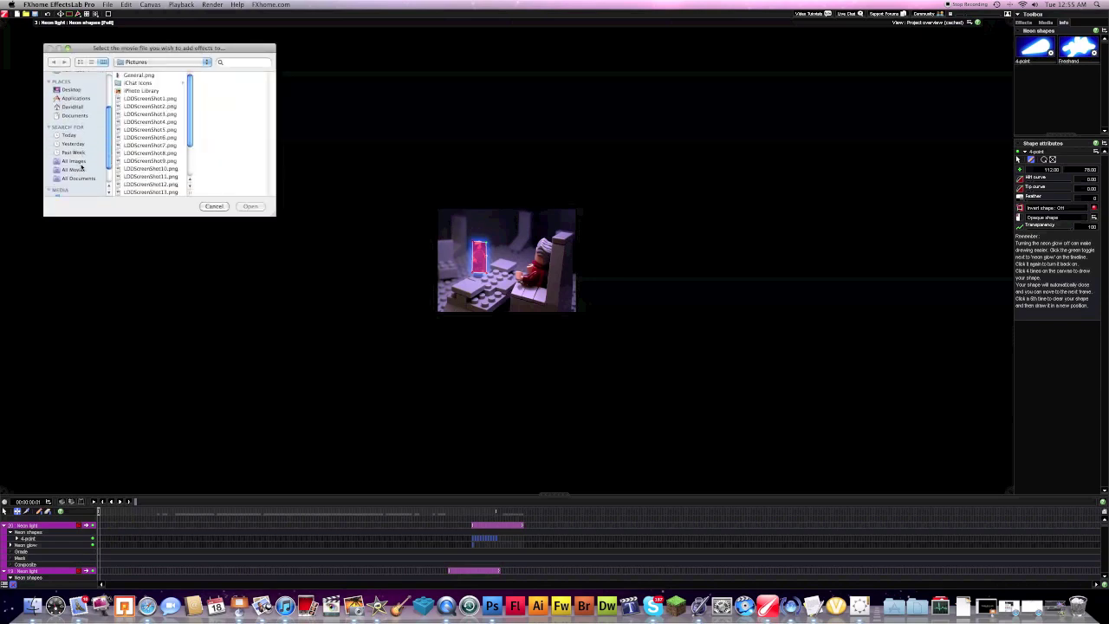
{"action": "scroll", "coordinate": [79, 130], "scroll_direction": "up", "scroll_amount": 3}
{"action": "left_click_drag", "start_coordinate": [86, 150], "coordinate": [26, 152]}
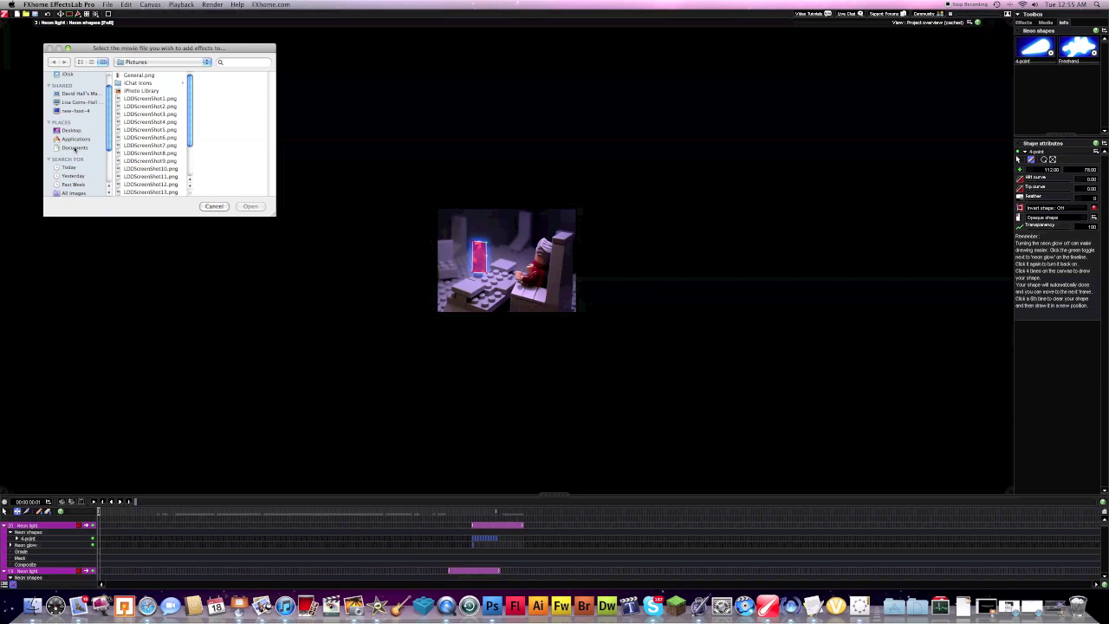
{"action": "left_click", "coordinate": [73, 148]}
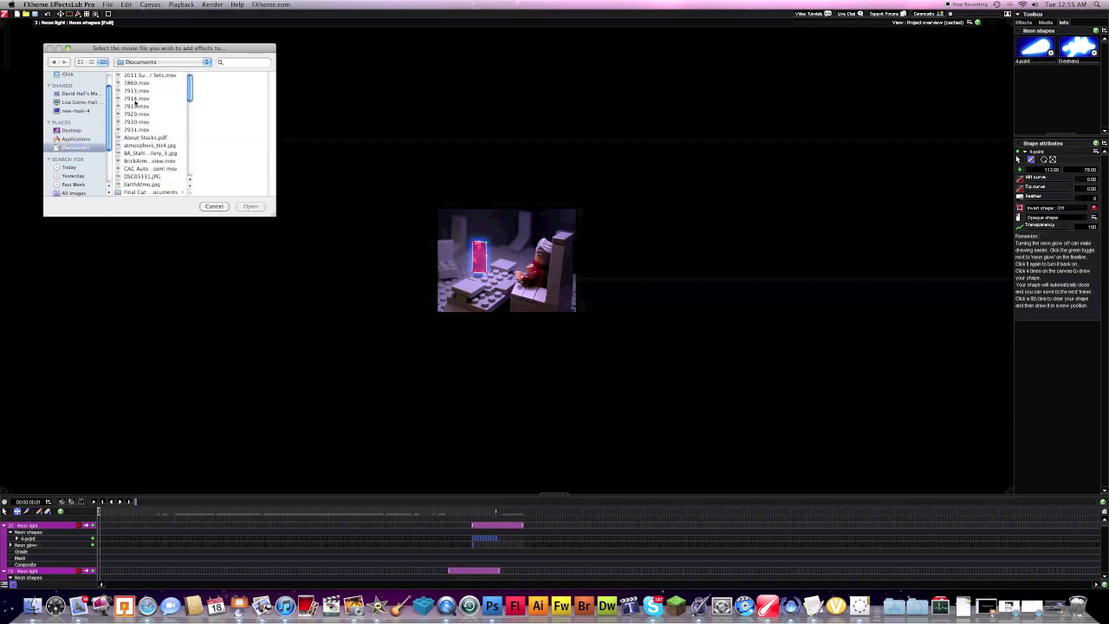
{"action": "left_click", "coordinate": [137, 64]}
{"action": "left_click", "coordinate": [138, 73]}
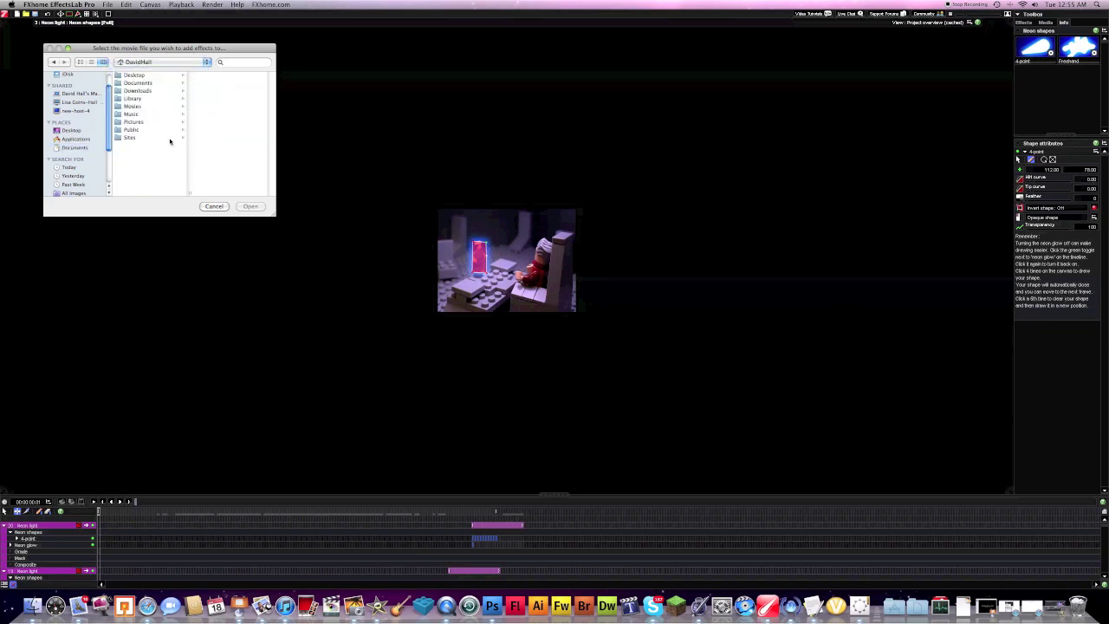
{"action": "left_click", "coordinate": [134, 106]}
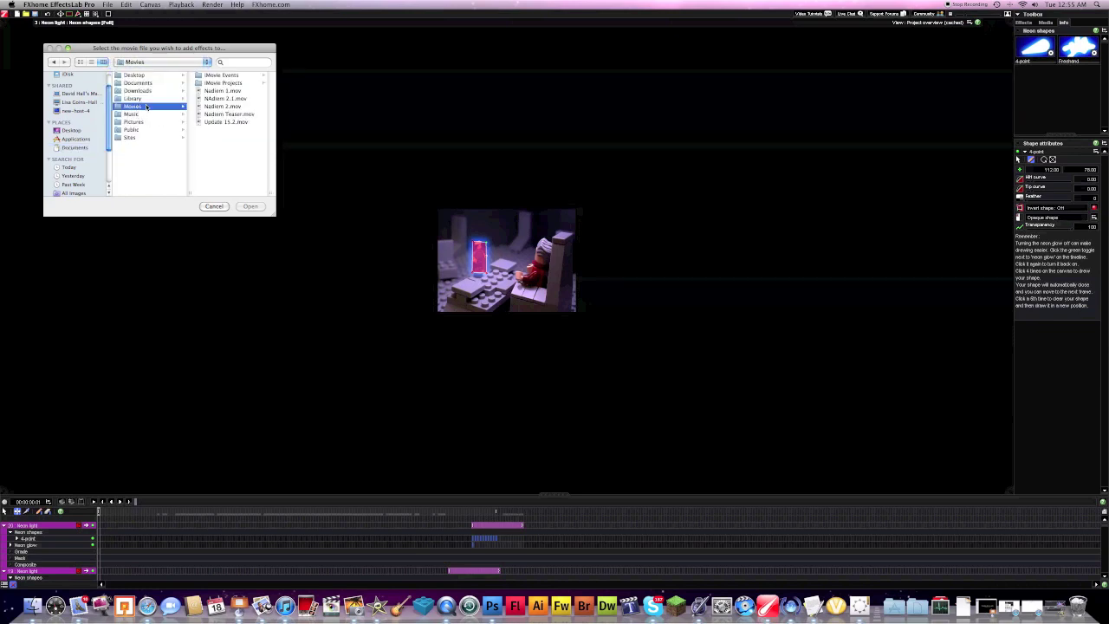
{"action": "left_click", "coordinate": [227, 106]}
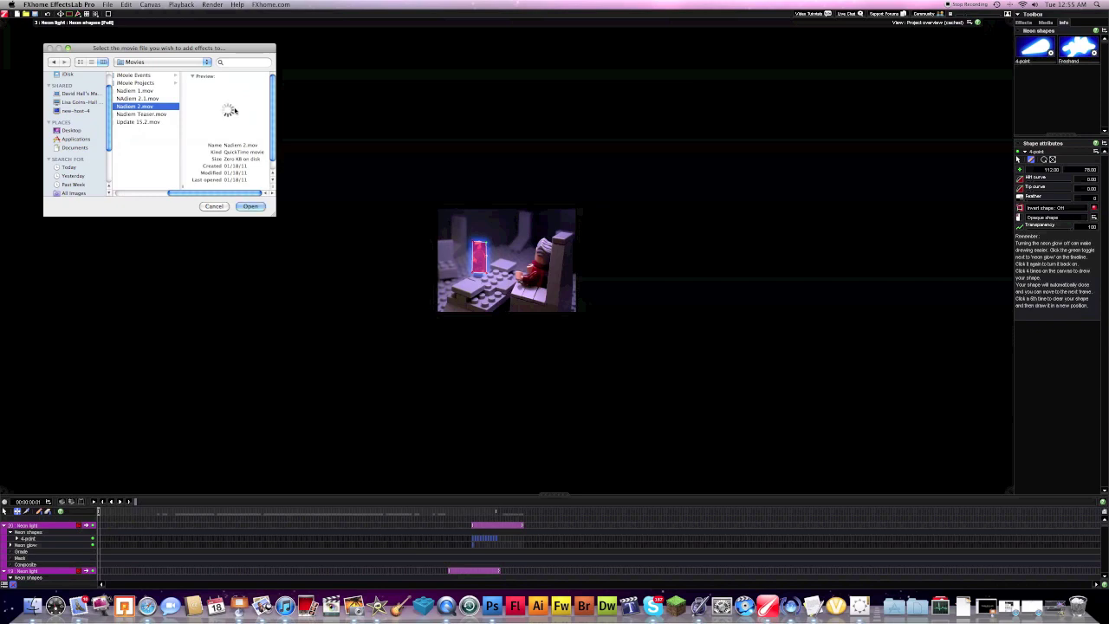
{"action": "left_click", "coordinate": [163, 99]}
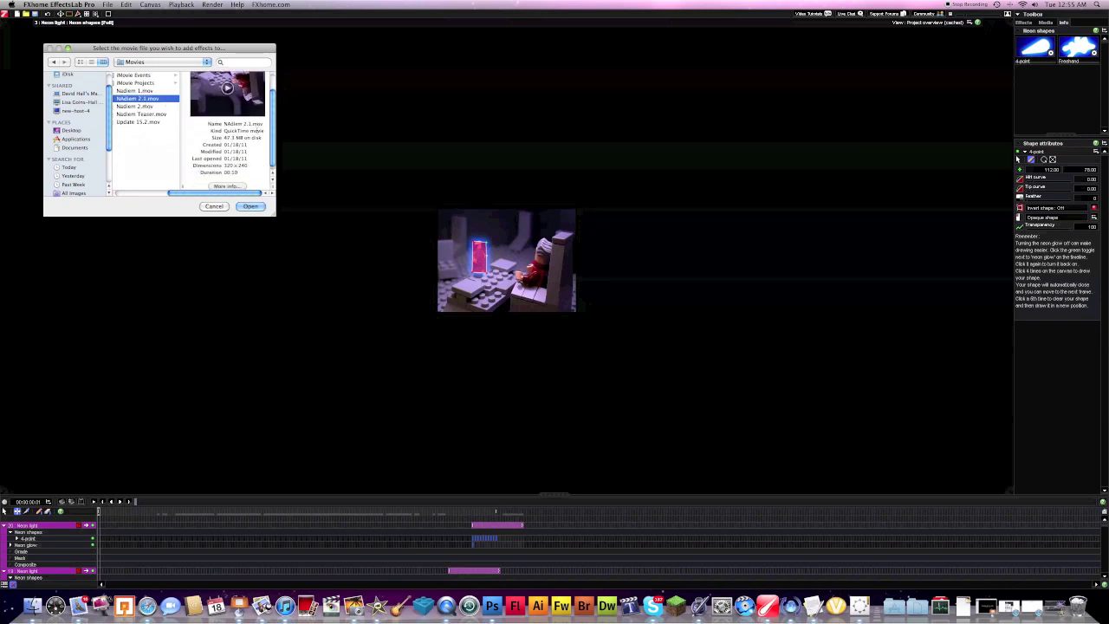
{"action": "left_click", "coordinate": [251, 207]}
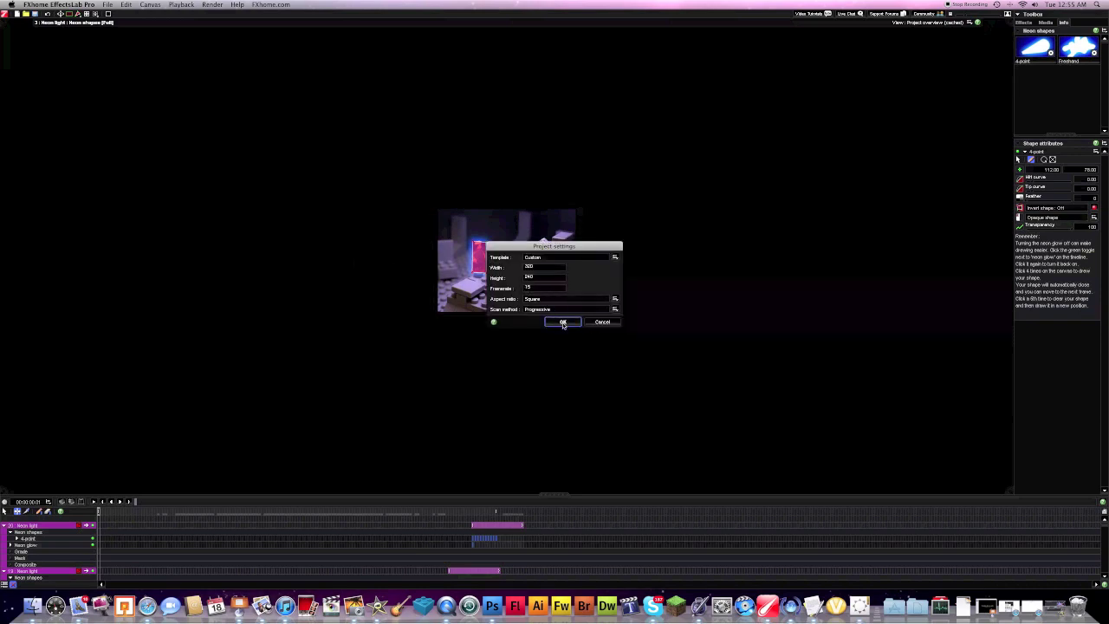
{"action": "left_click", "coordinate": [563, 323]}
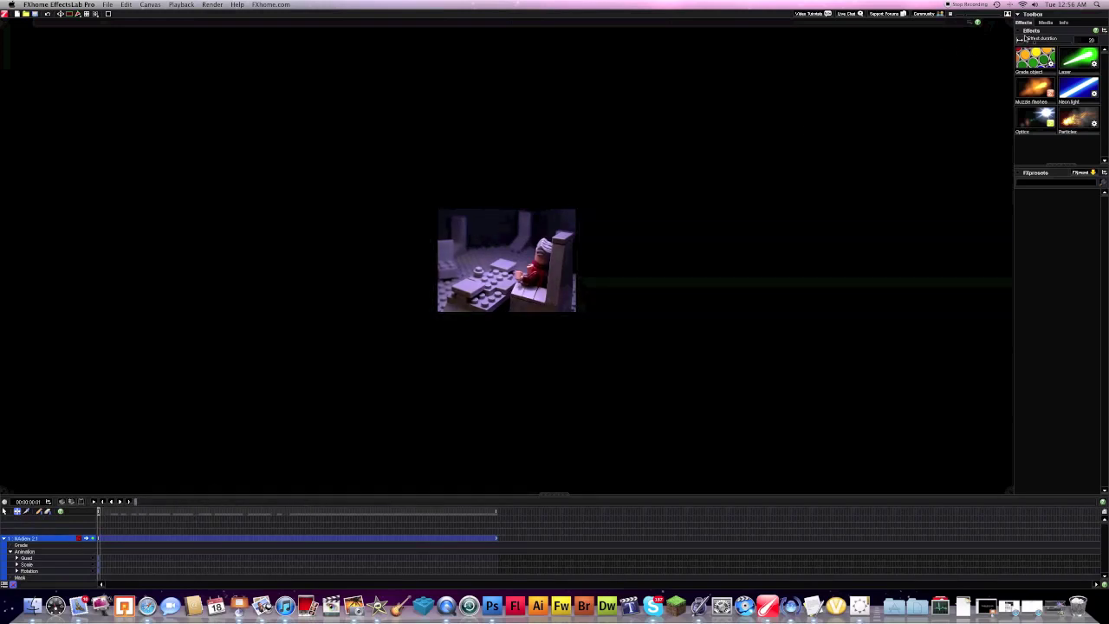
Import General.png from the Pictures folder into the project's media bin
{"action": "left_click", "coordinate": [1045, 23]}
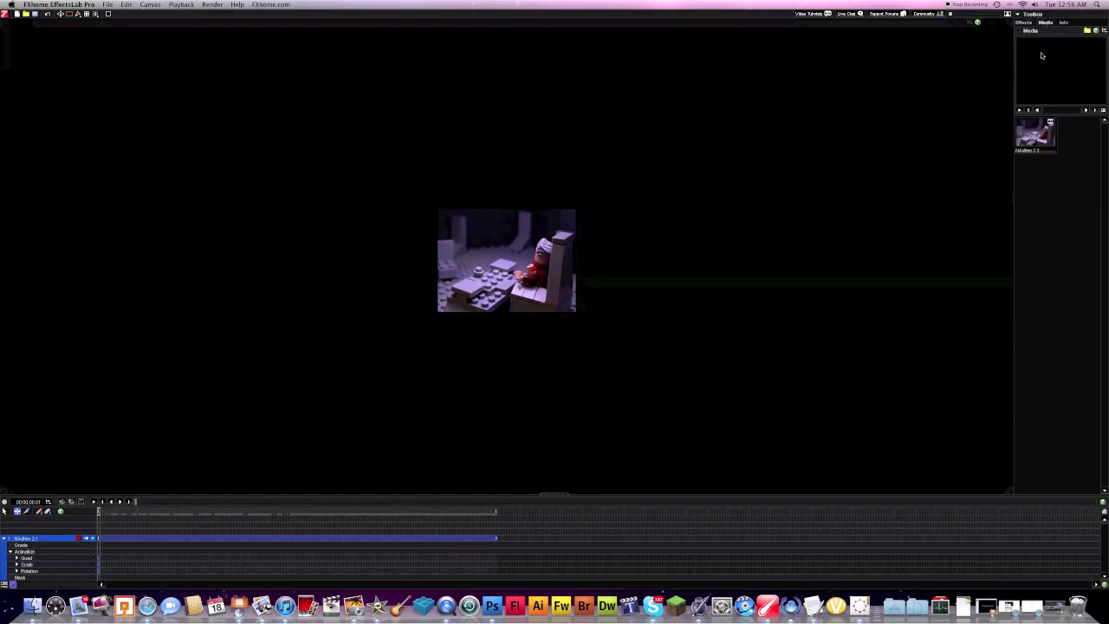
{"action": "left_click", "coordinate": [1088, 32]}
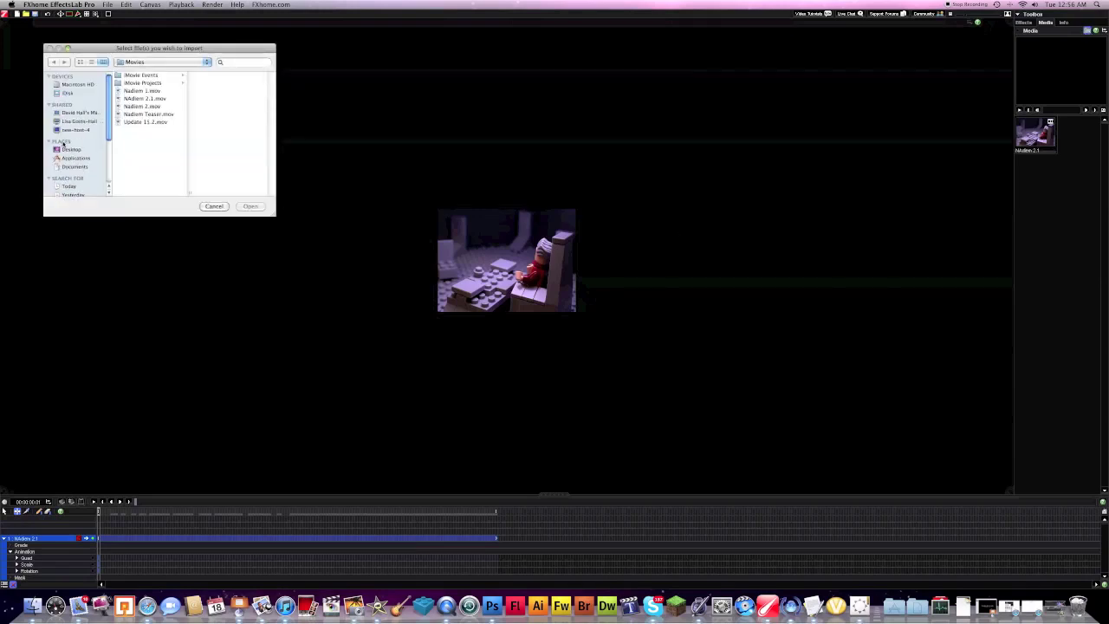
{"action": "scroll", "coordinate": [64, 144], "scroll_direction": "down", "scroll_amount": 3}
{"action": "left_click", "coordinate": [73, 125]}
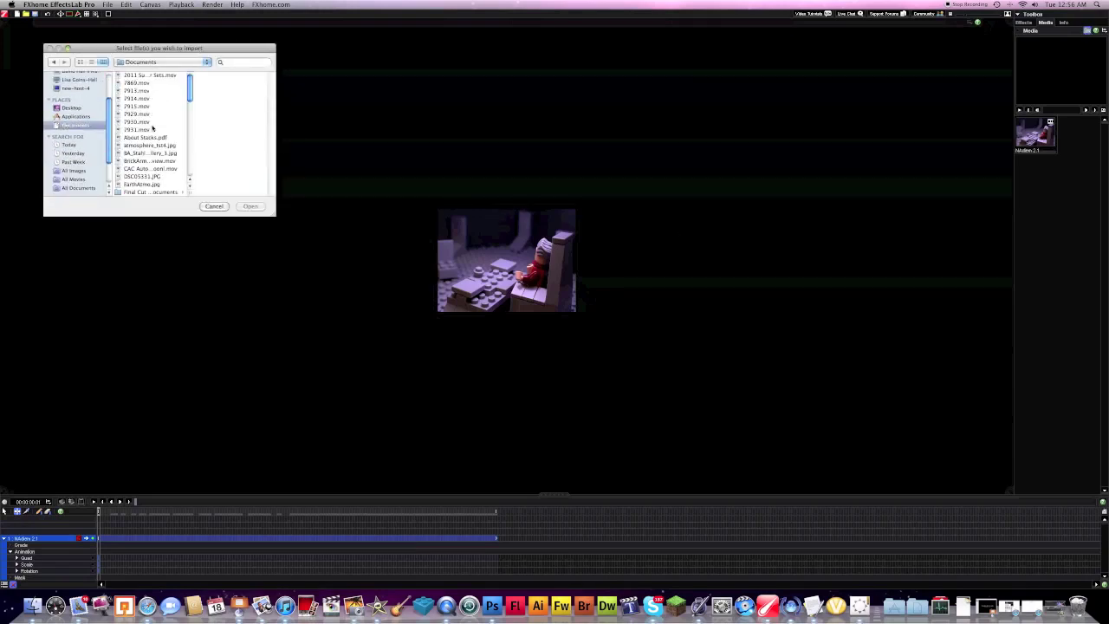
{"action": "scroll", "coordinate": [153, 128], "scroll_direction": "down", "scroll_amount": 2}
{"action": "scroll", "coordinate": [153, 128], "scroll_direction": "up", "scroll_amount": 3}
{"action": "scroll", "coordinate": [71, 132], "scroll_direction": "up", "scroll_amount": 1}
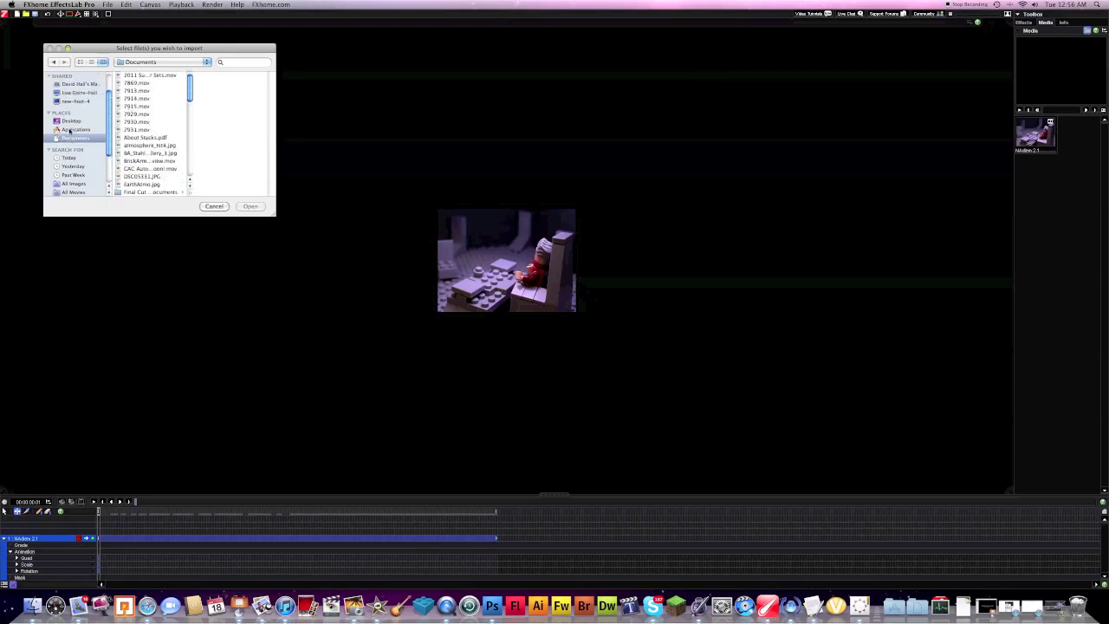
{"action": "left_click", "coordinate": [71, 129]}
{"action": "left_click", "coordinate": [131, 64]}
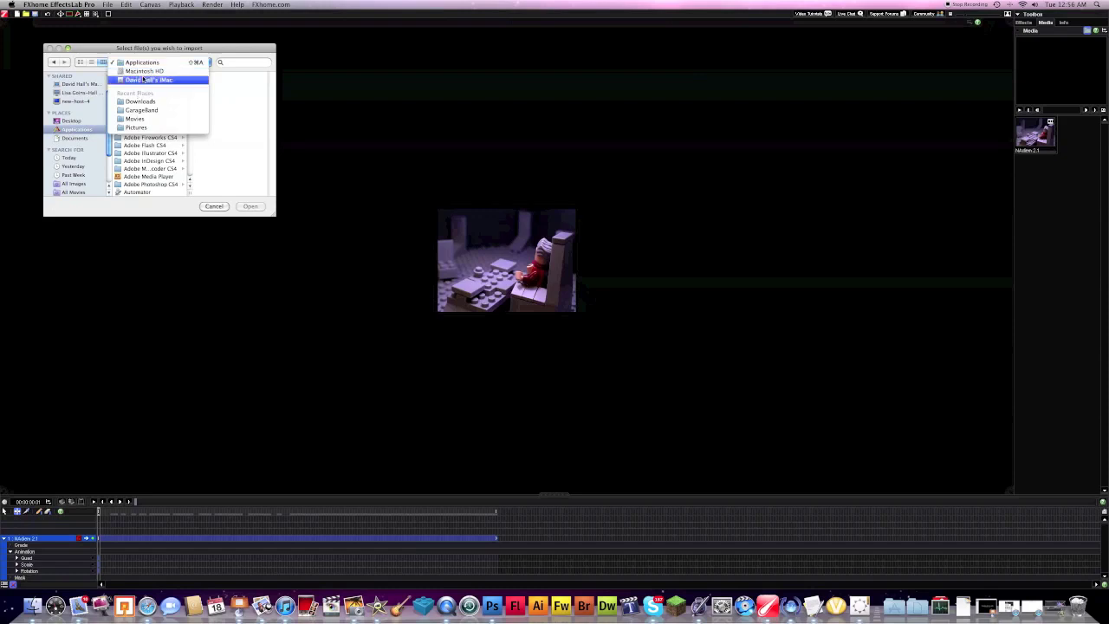
{"action": "left_click", "coordinate": [137, 127]}
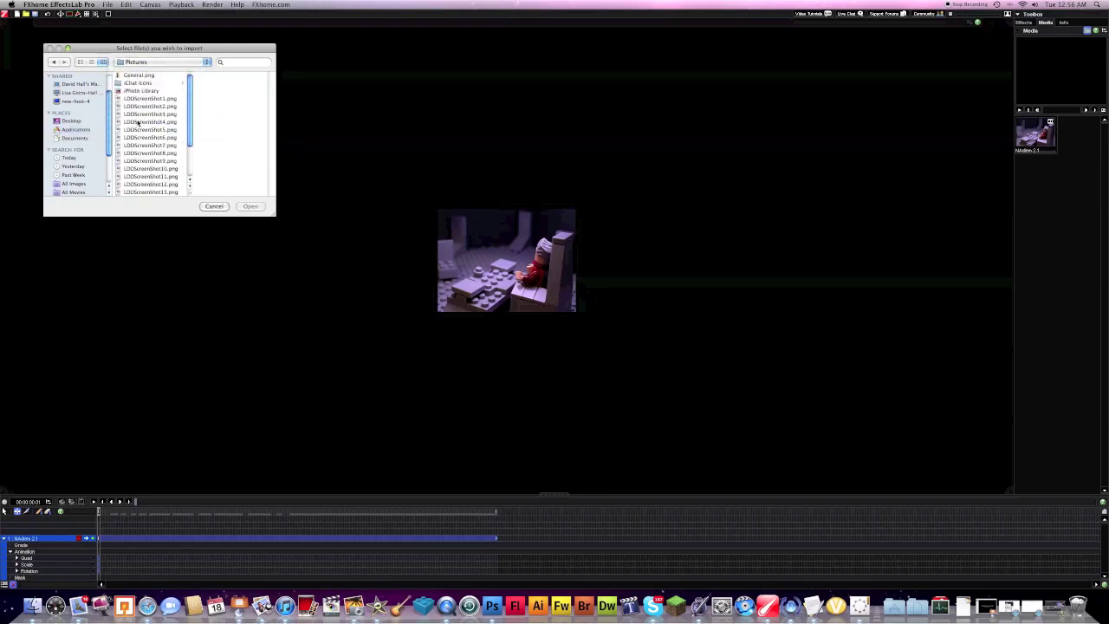
{"action": "left_click", "coordinate": [131, 76]}
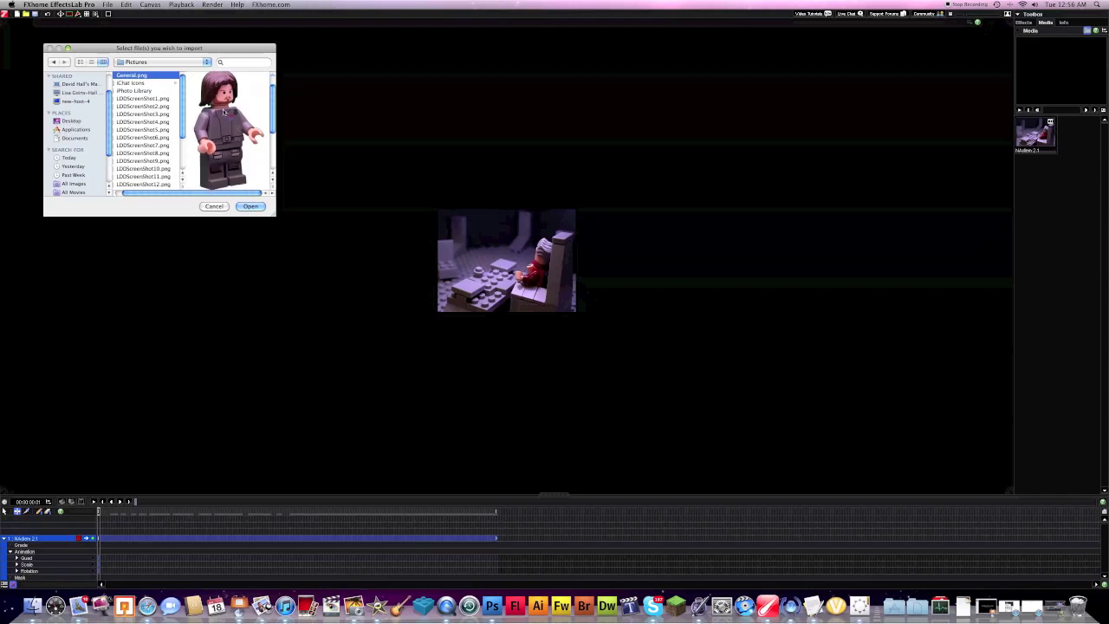
{"action": "left_click", "coordinate": [245, 208]}
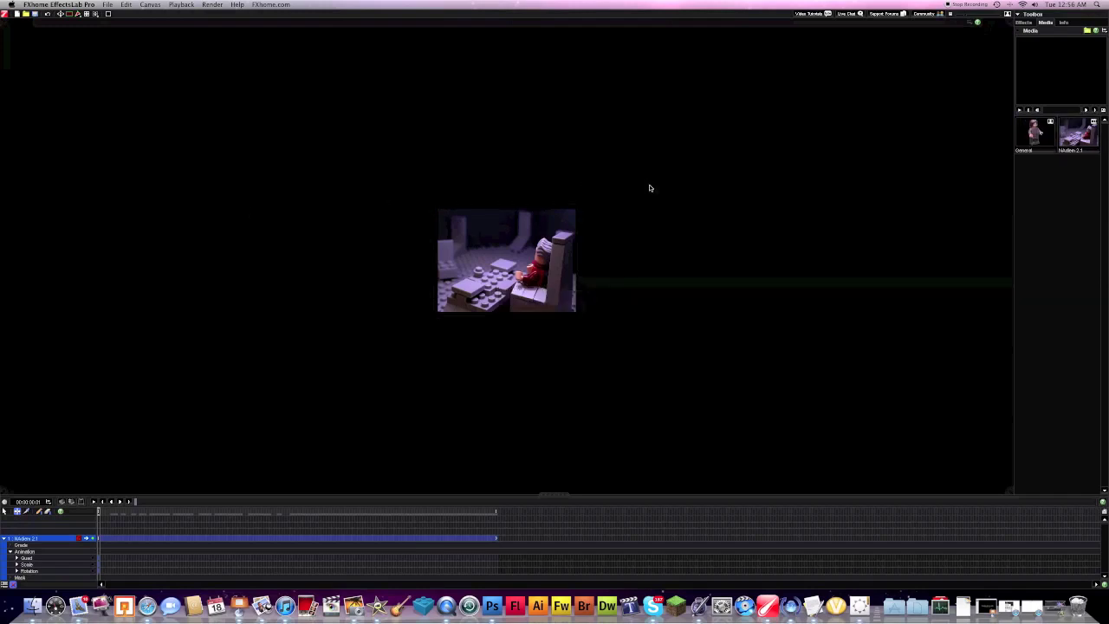
Place General.png on the canvas, shrink it, and move it up-left onto the grey platform
{"action": "left_click_drag", "start_coordinate": [1039, 135], "coordinate": [904, 185]}
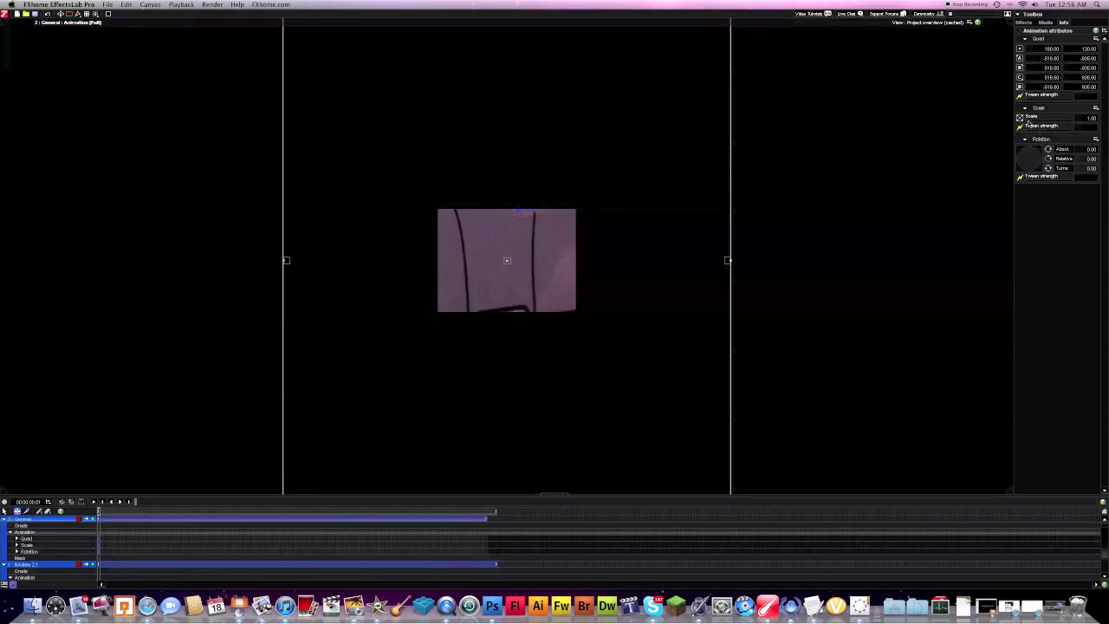
{"action": "left_click_drag", "start_coordinate": [1030, 121], "coordinate": [1028, 123]}
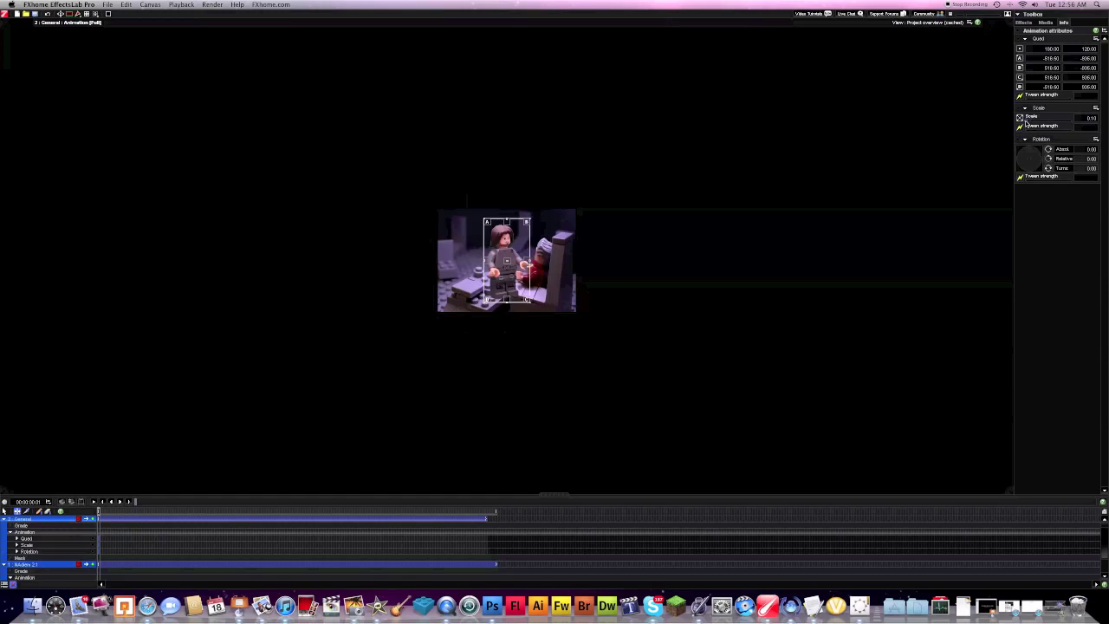
{"action": "left_click_drag", "start_coordinate": [507, 264], "coordinate": [483, 238]}
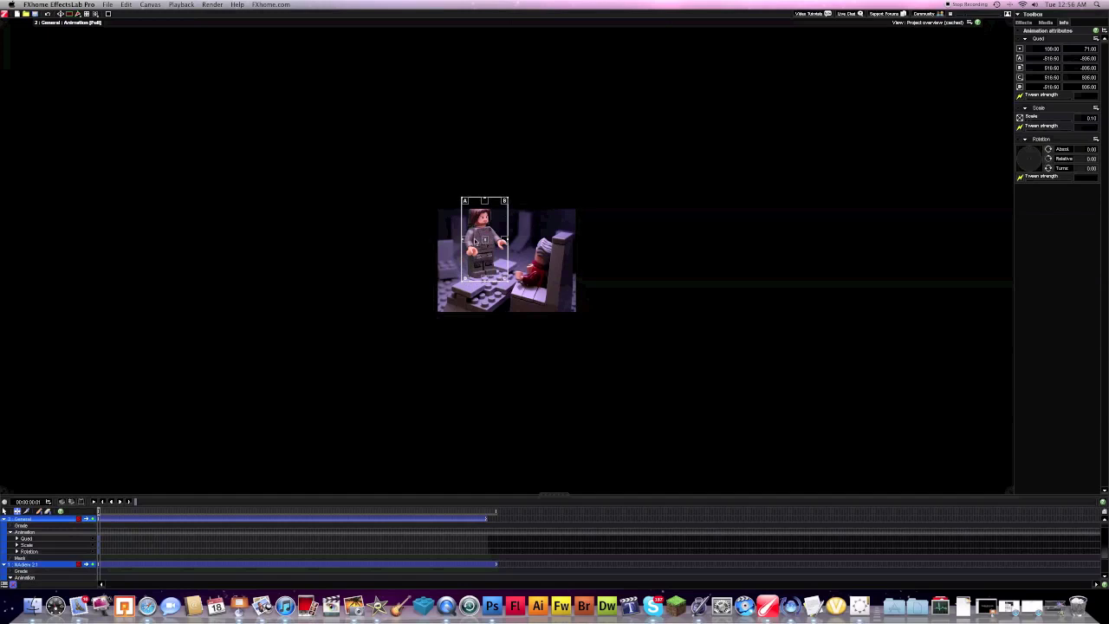
{"action": "left_click_drag", "start_coordinate": [482, 240], "coordinate": [482, 234]}
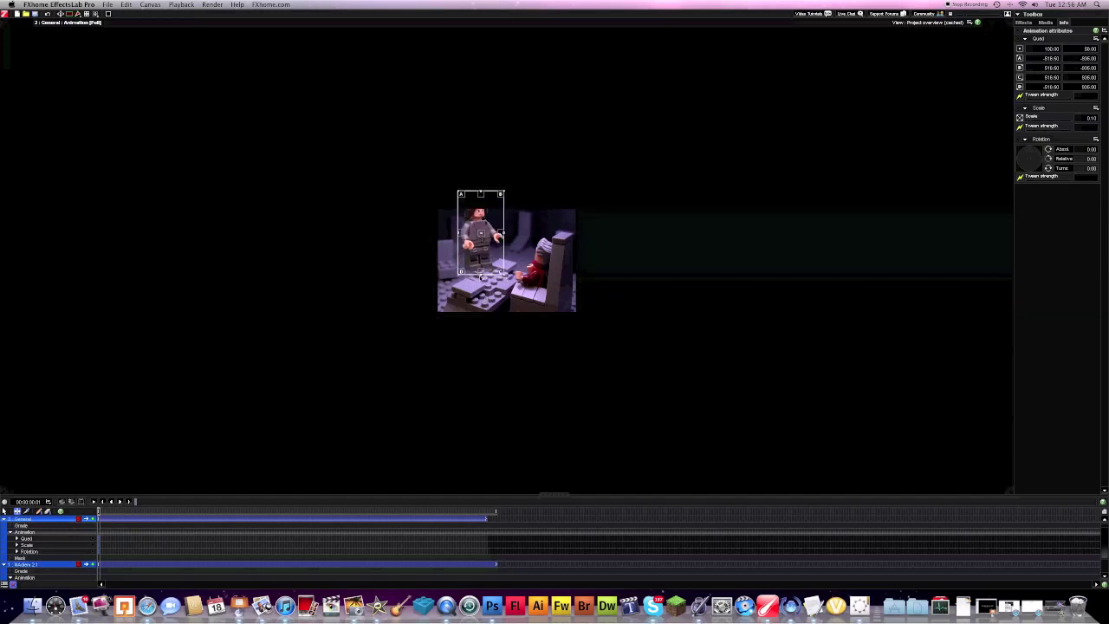
Skew the minifigure's corner handles to fit the scene and scrub forward to check placement
{"action": "left_click_drag", "start_coordinate": [501, 274], "coordinate": [474, 259]}
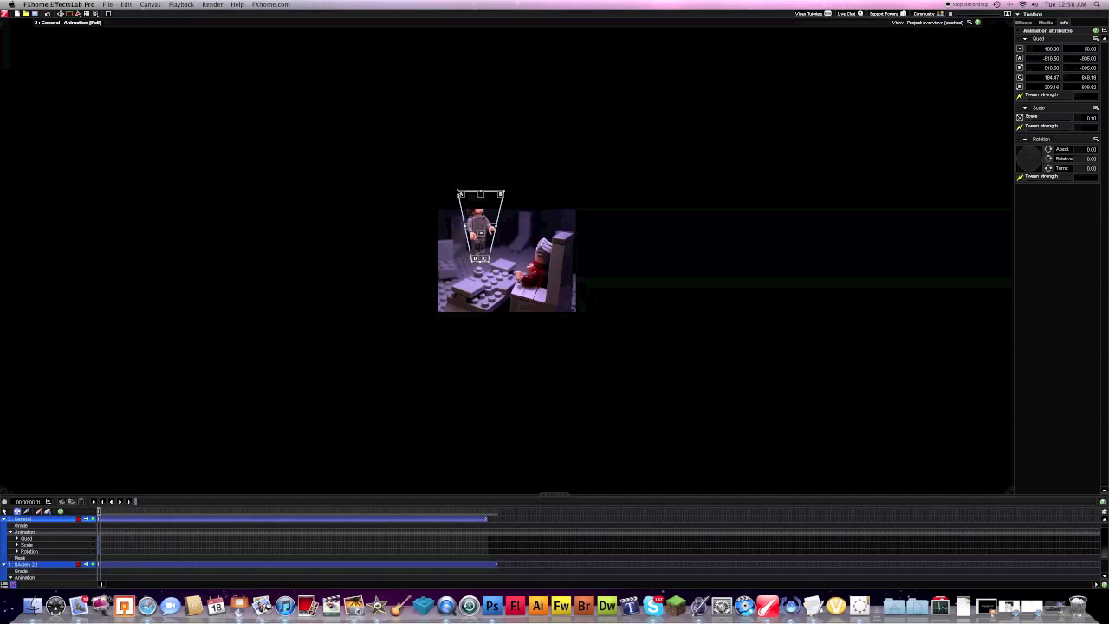
{"action": "left_click_drag", "start_coordinate": [460, 193], "coordinate": [478, 243]}
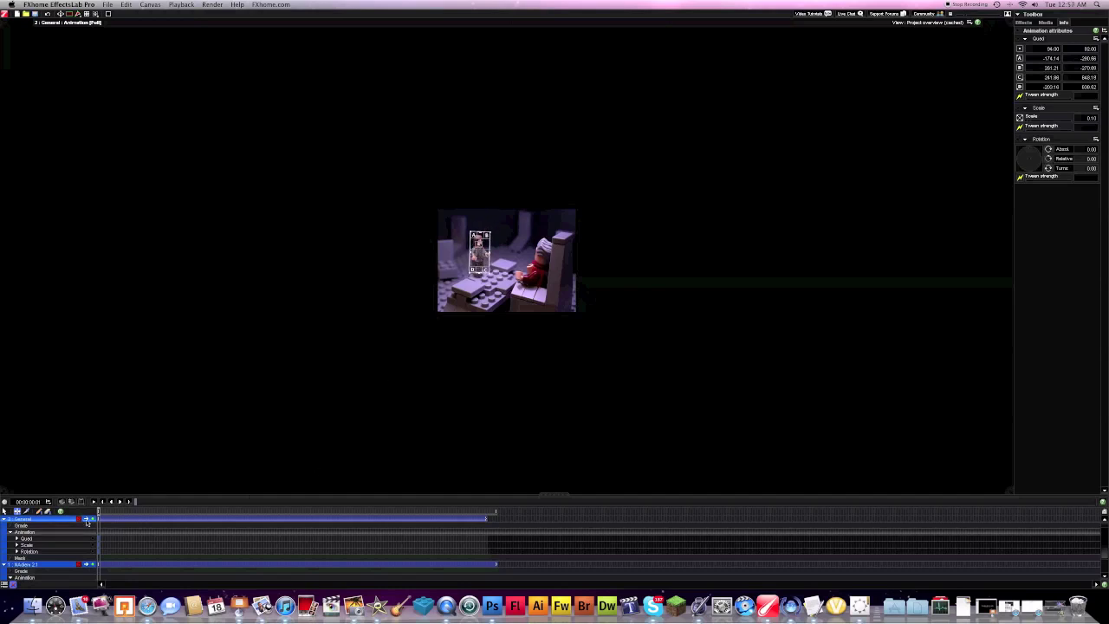
{"action": "left_click_drag", "start_coordinate": [97, 511], "coordinate": [99, 513]}
{"action": "left_click", "coordinate": [1026, 23]}
Add a Neon light layer and draw a 4-point shape enclosing the standing minifigure
{"action": "left_click", "coordinate": [1080, 93]}
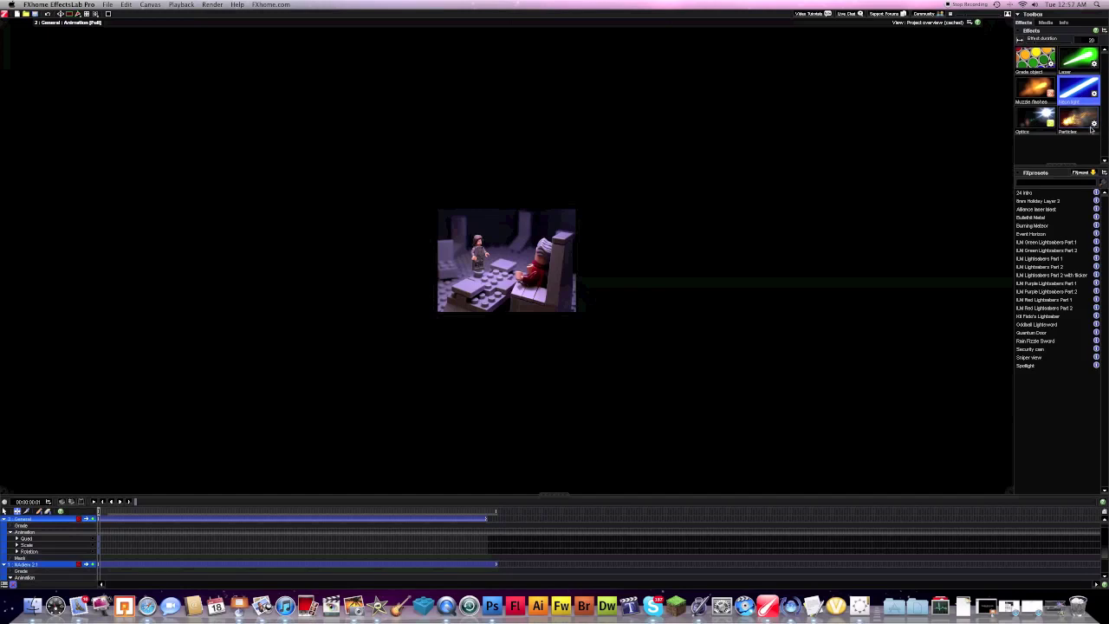
{"action": "left_click_drag", "start_coordinate": [1076, 90], "coordinate": [483, 248]}
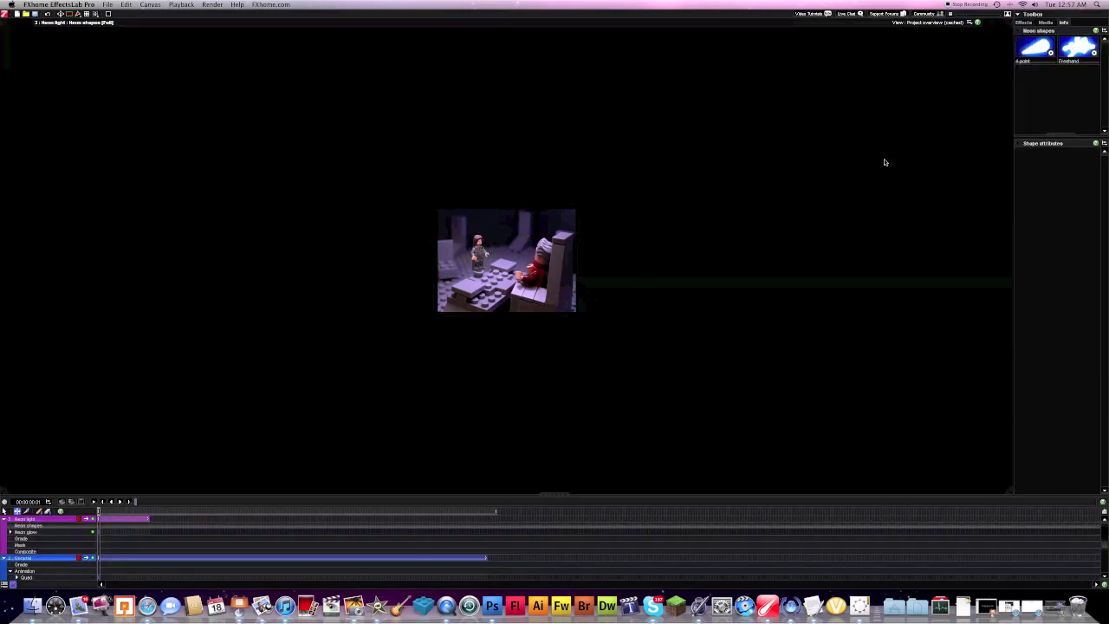
{"action": "left_click", "coordinate": [1028, 64]}
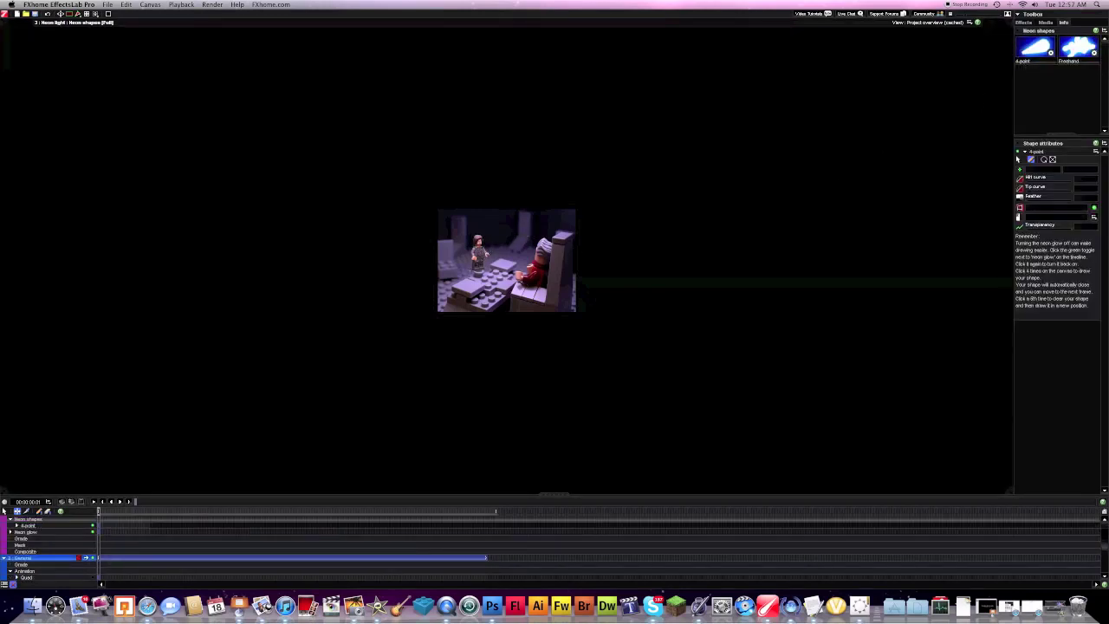
{"action": "left_click", "coordinate": [472, 271]}
{"action": "left_click", "coordinate": [487, 271]}
{"action": "left_click", "coordinate": [488, 234]}
{"action": "left_click", "coordinate": [471, 232]}
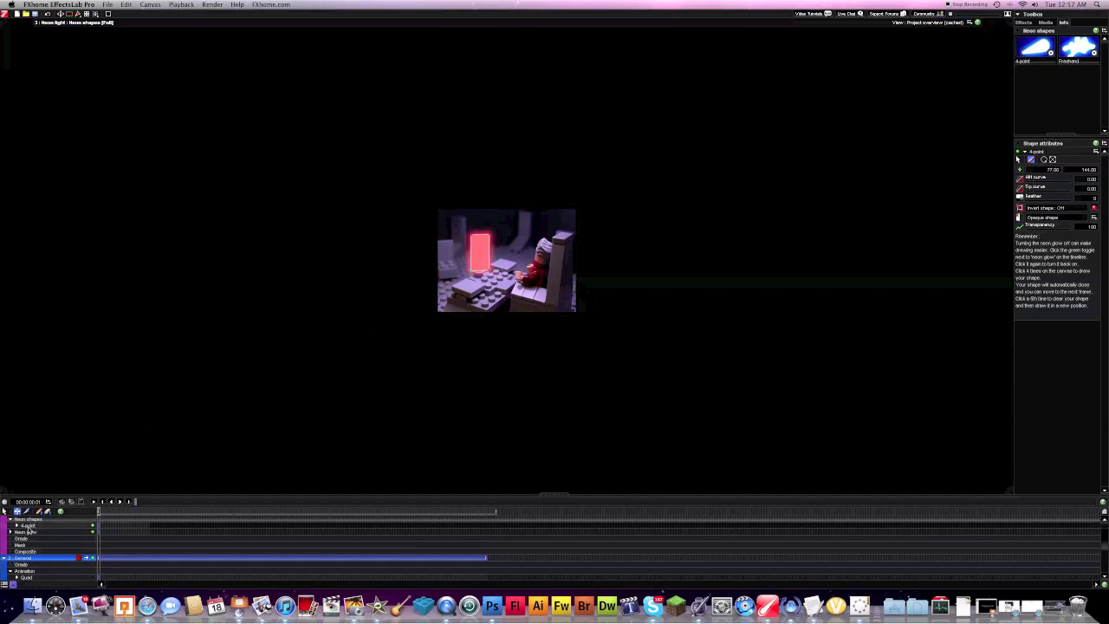
Set the neon glow Feather to 200 and bring the glow Size down to a small value
{"action": "left_click", "coordinate": [26, 531]}
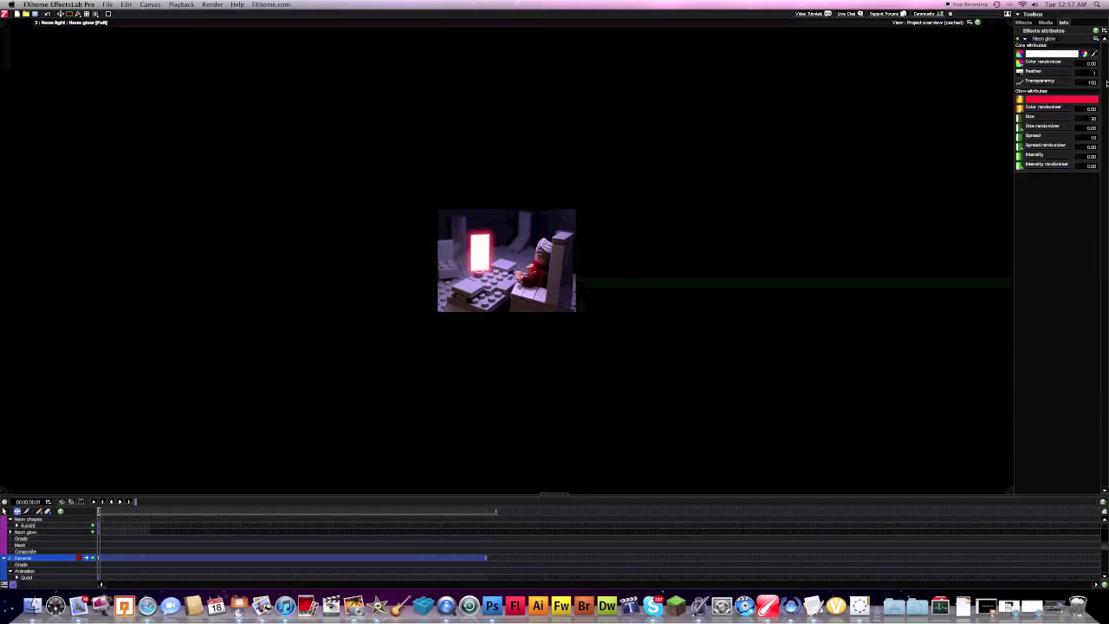
{"action": "left_click_drag", "start_coordinate": [1026, 76], "coordinate": [1107, 76]}
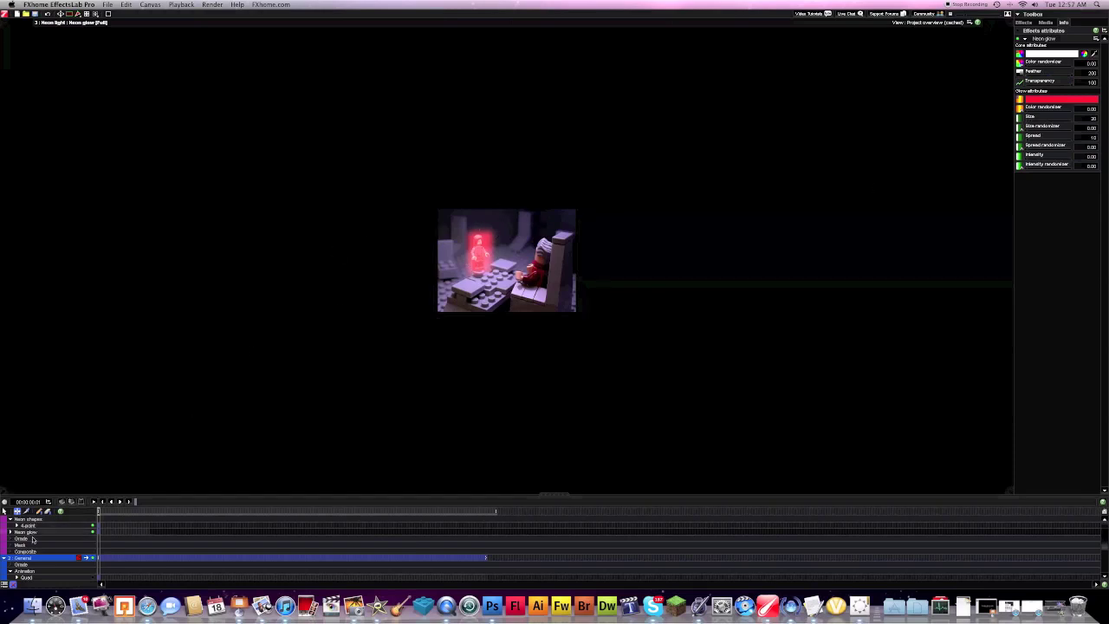
{"action": "left_click", "coordinate": [28, 518]}
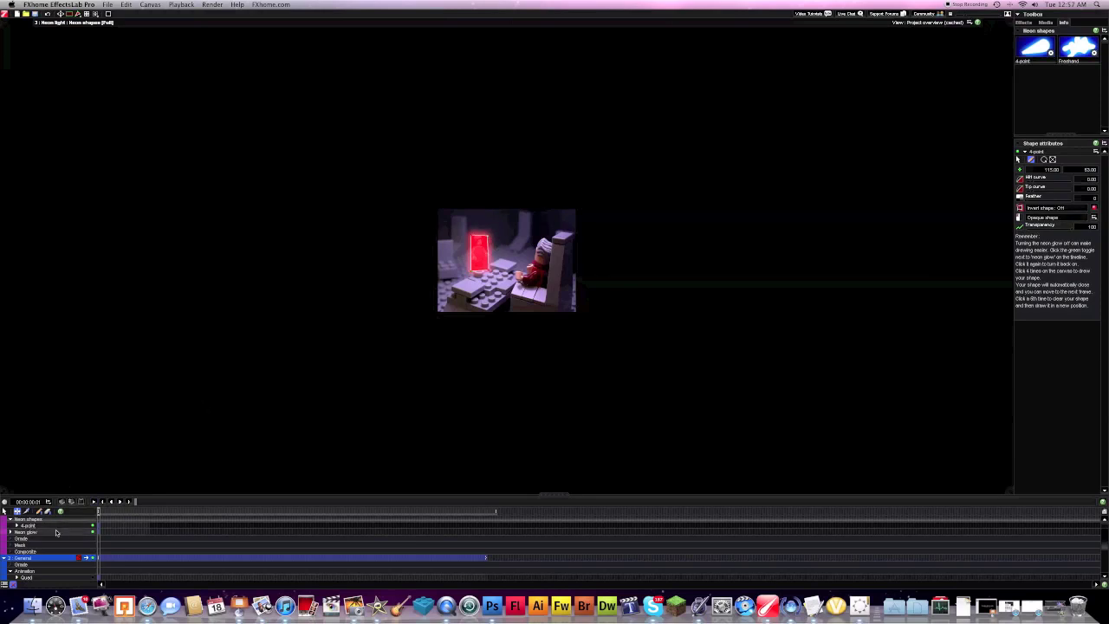
{"action": "left_click", "coordinate": [26, 531]}
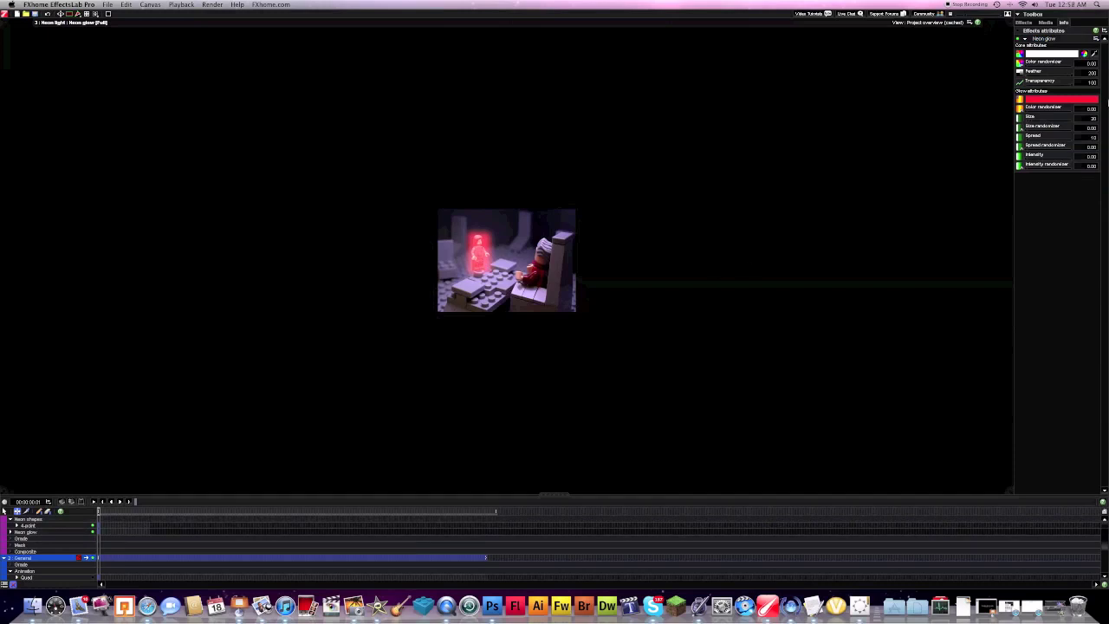
{"action": "left_click_drag", "start_coordinate": [1030, 122], "coordinate": [1108, 128]}
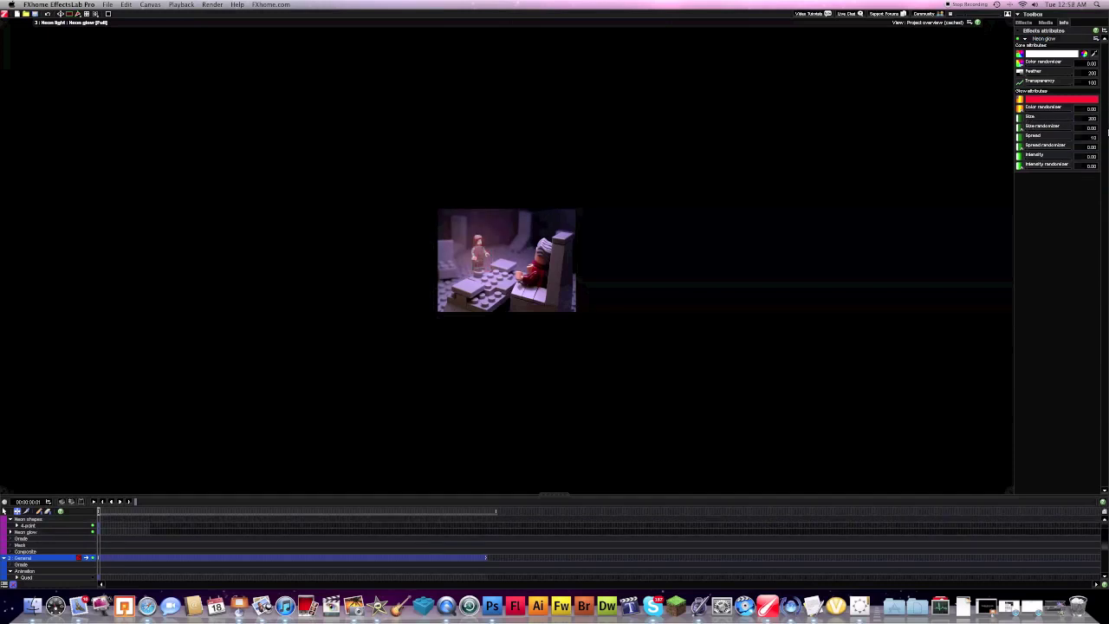
{"action": "left_click_drag", "start_coordinate": [1063, 122], "coordinate": [998, 123]}
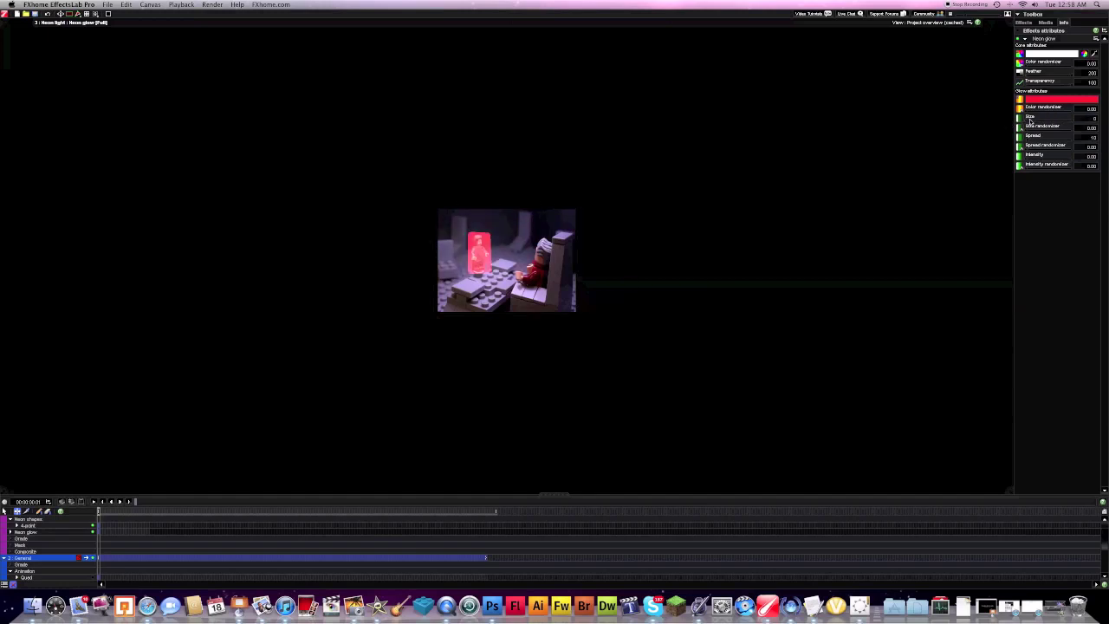
{"action": "left_click_drag", "start_coordinate": [1029, 122], "coordinate": [1032, 123]}
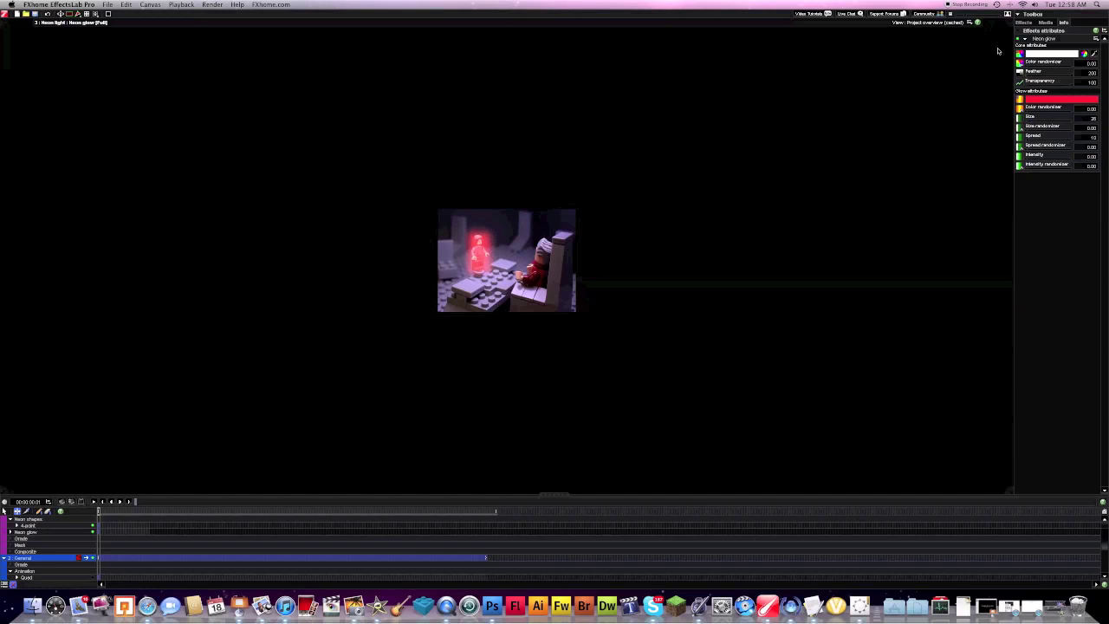
Pick blue in the Color Palette as the neon glow colour
{"action": "left_click", "coordinate": [1031, 102]}
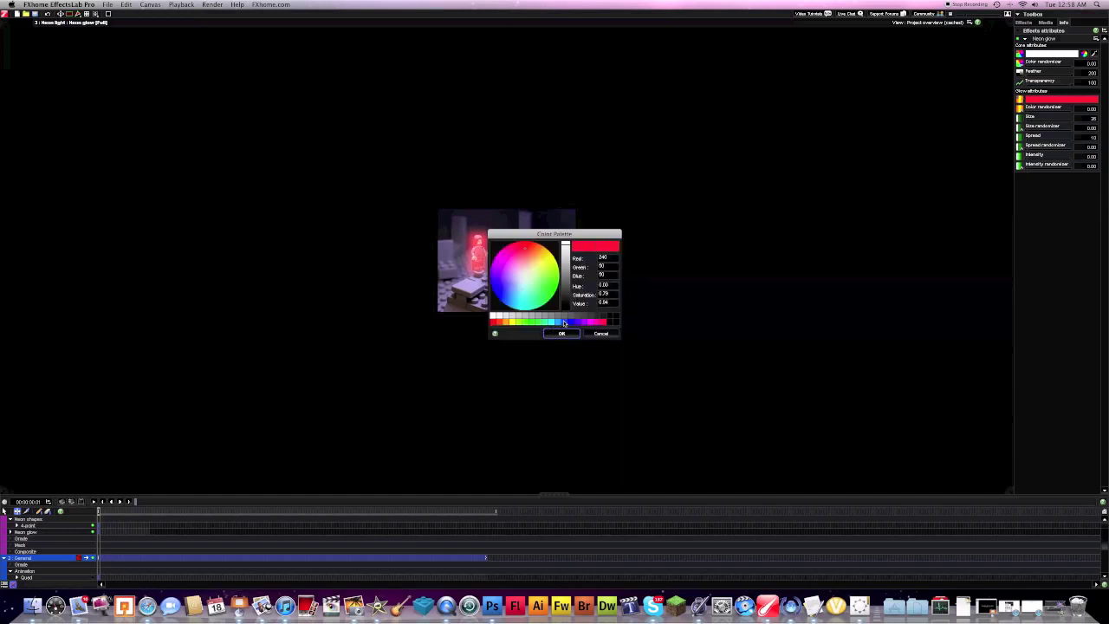
{"action": "left_click", "coordinate": [562, 334]}
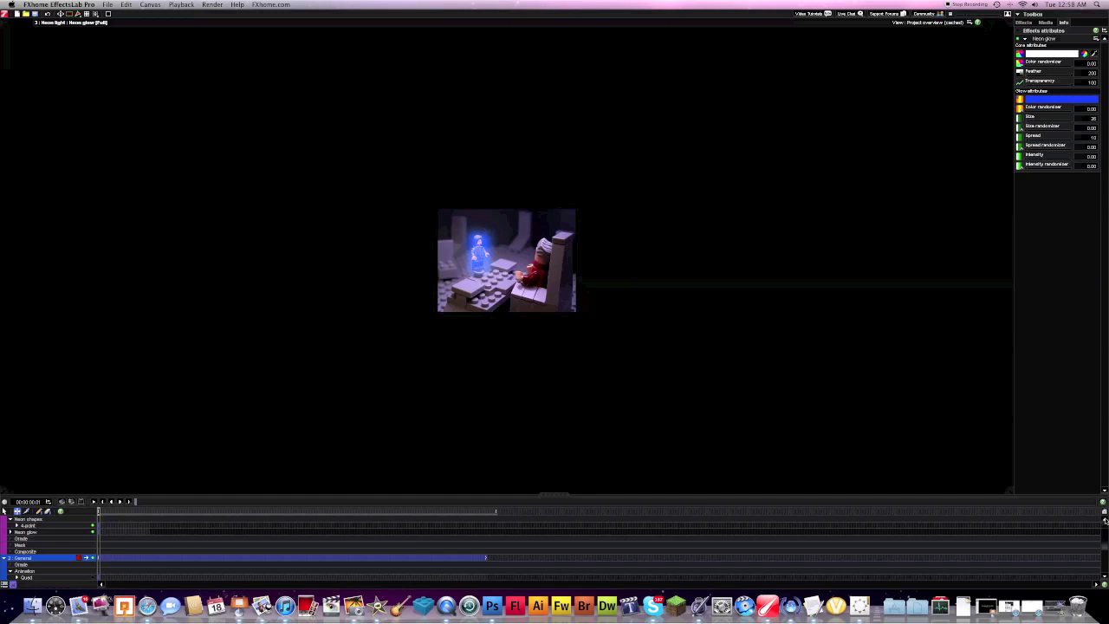
{"action": "scroll", "coordinate": [1104, 537], "scroll_direction": "up", "scroll_amount": 2}
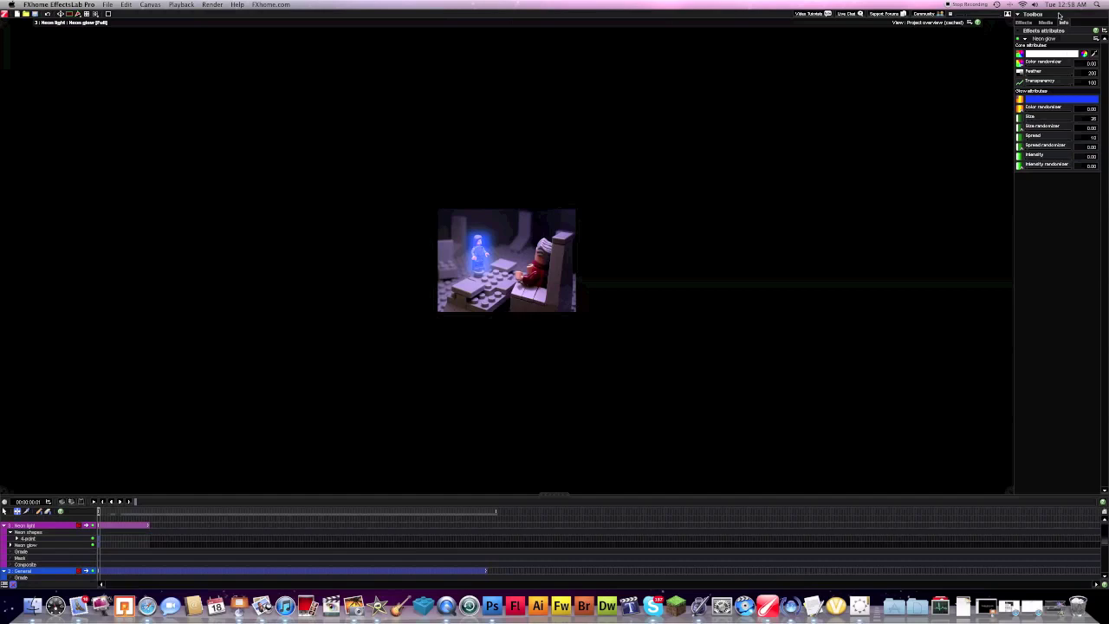
Add another Neon light with a 4-point shape placed around the minifigure's head
{"action": "left_click", "coordinate": [1025, 22]}
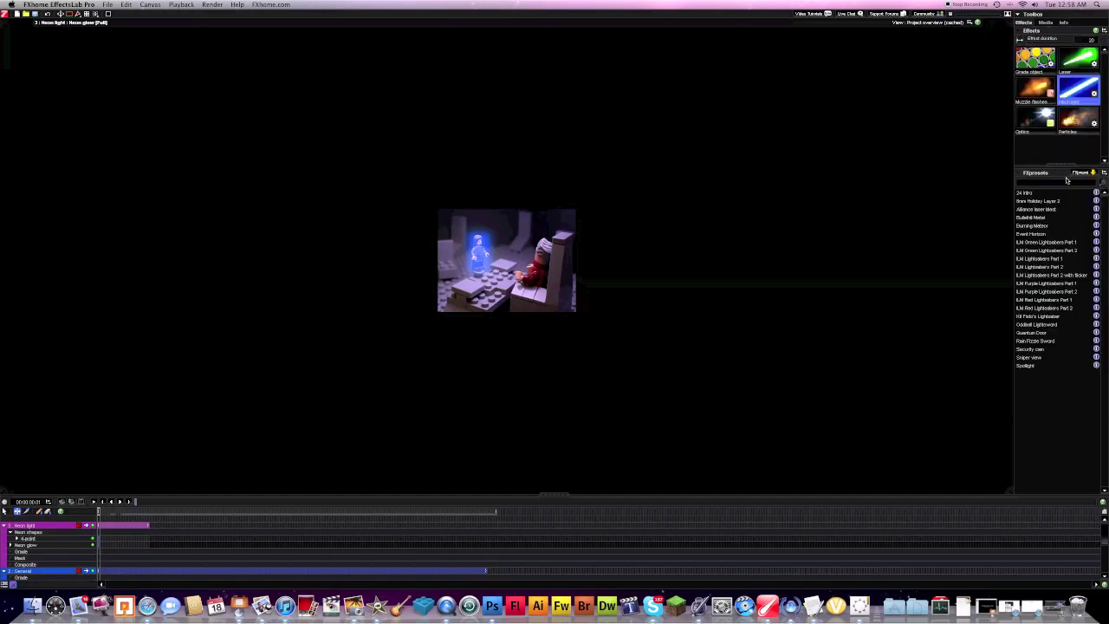
{"action": "left_click", "coordinate": [500, 289]}
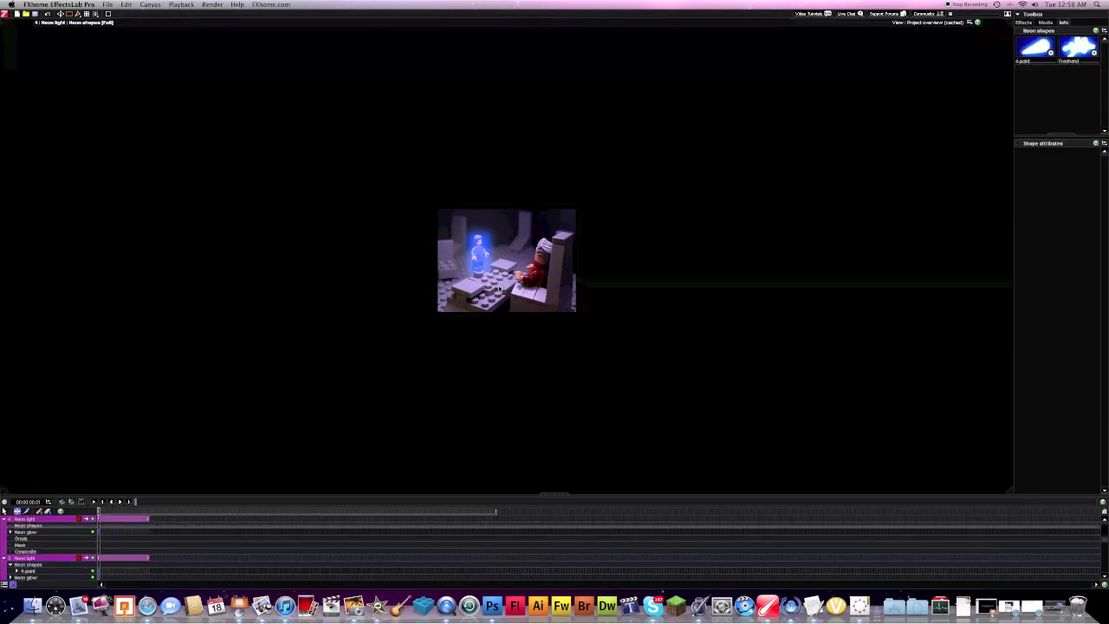
{"action": "left_click", "coordinate": [1035, 46]}
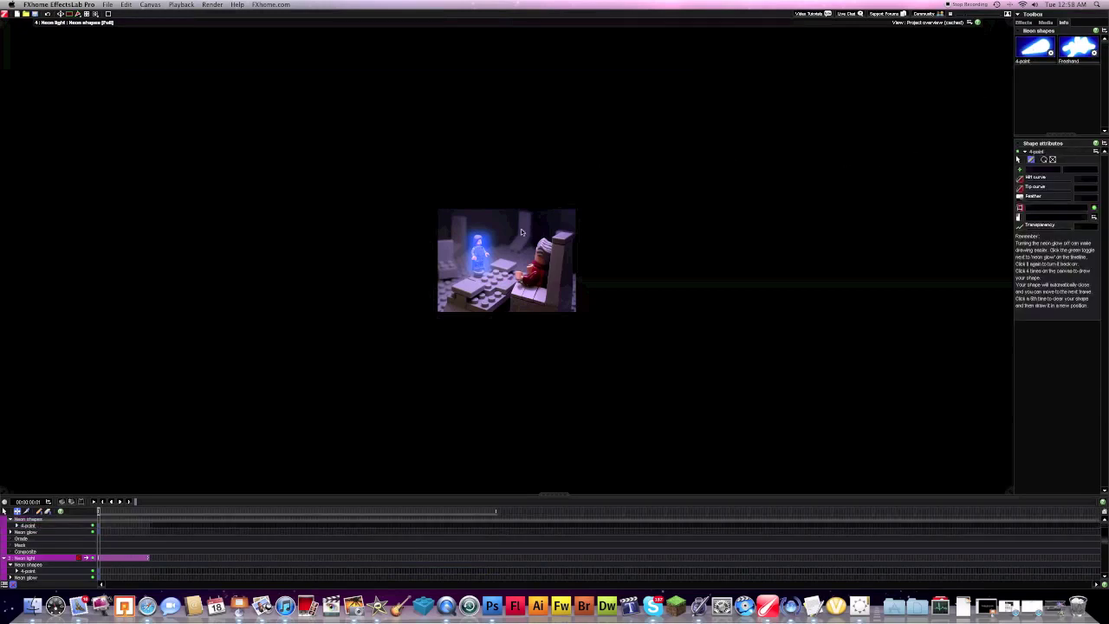
{"action": "left_click", "coordinate": [482, 256]}
{"action": "left_click", "coordinate": [485, 241]}
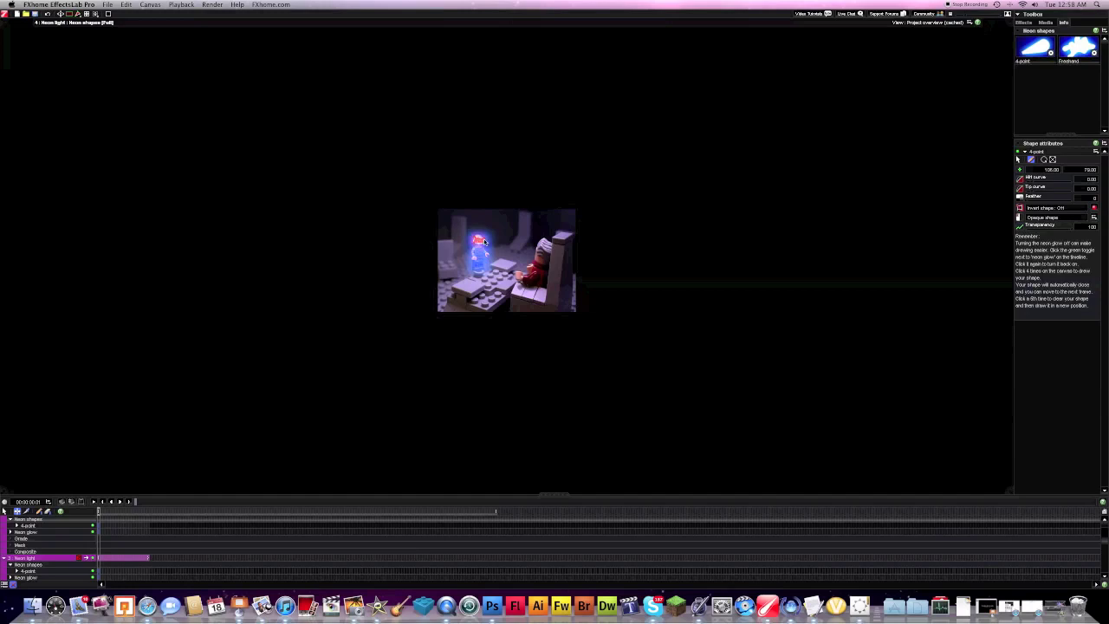
{"action": "left_click", "coordinate": [485, 246]}
Enlarge the new neon light's glow and change its colour from red to white
{"action": "left_click", "coordinate": [35, 532]}
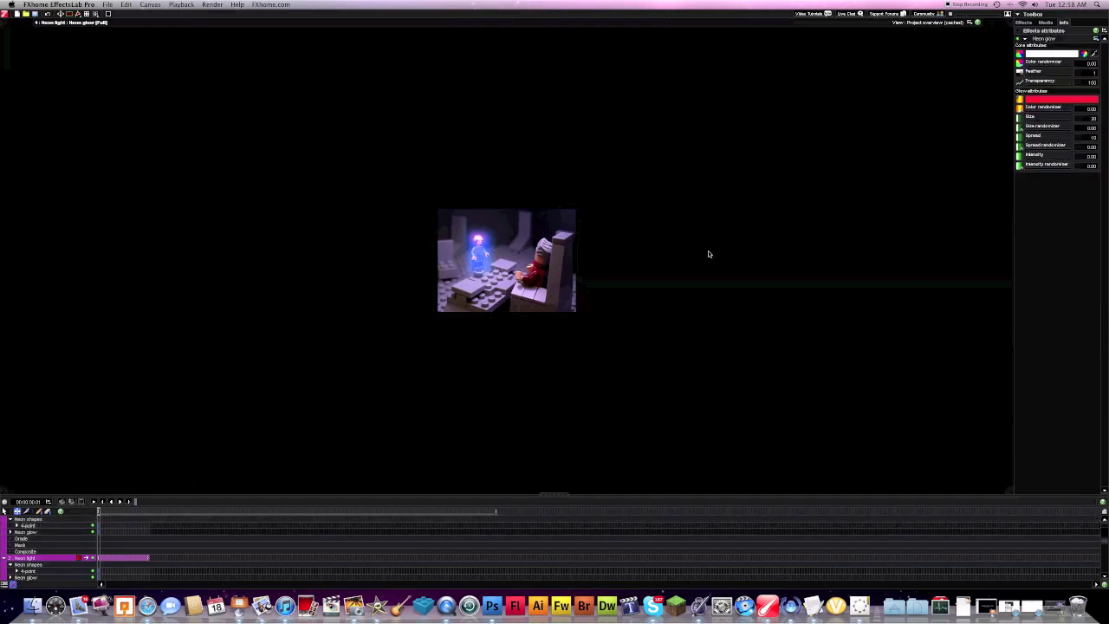
{"action": "left_click_drag", "start_coordinate": [1030, 123], "coordinate": [1107, 125]}
{"action": "left_click", "coordinate": [1035, 102]}
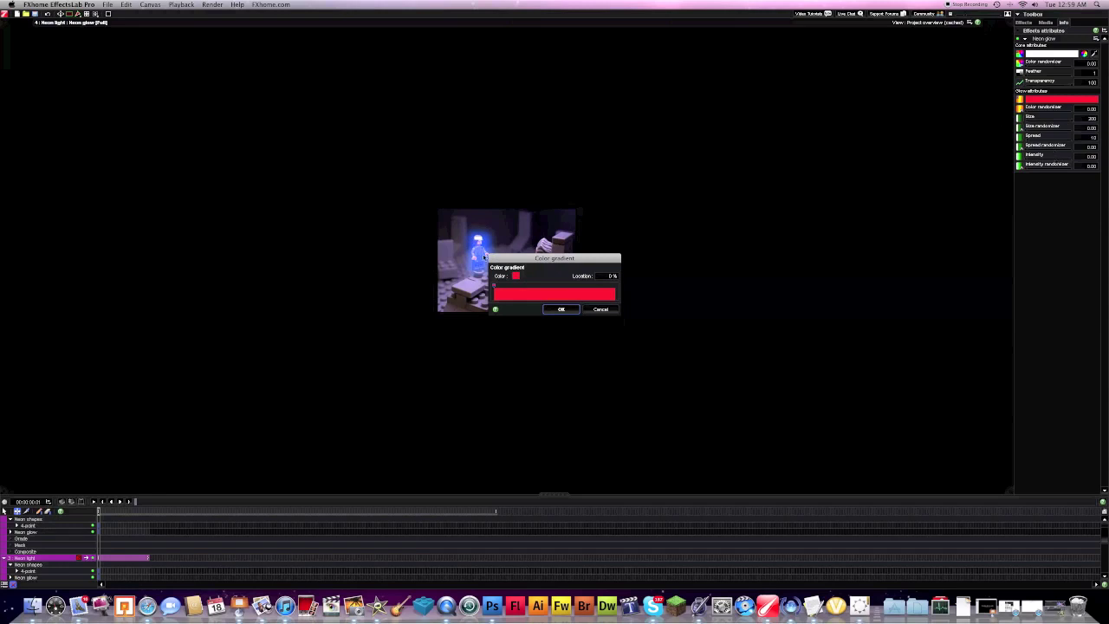
{"action": "left_click", "coordinate": [516, 276]}
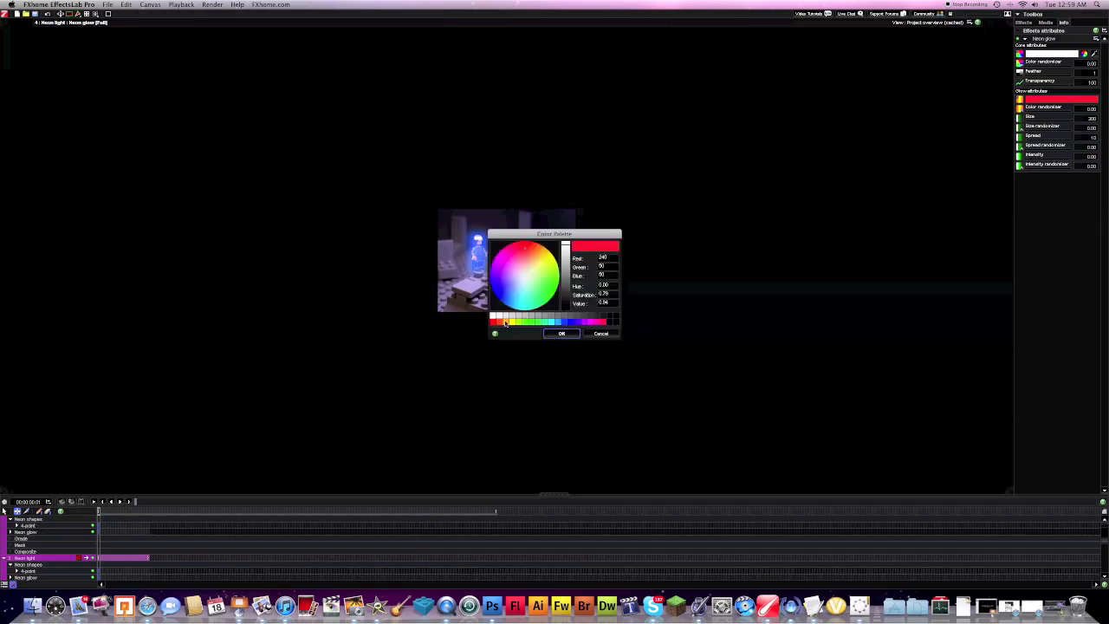
{"action": "left_click", "coordinate": [491, 315]}
{"action": "left_click", "coordinate": [562, 334]}
{"action": "left_click", "coordinate": [560, 310]}
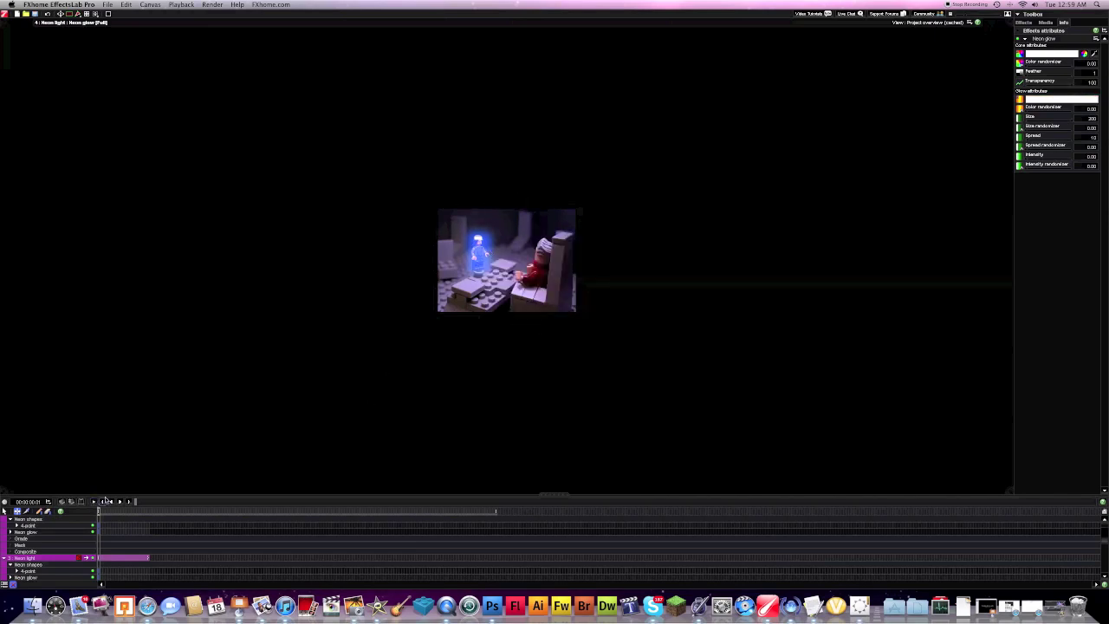
{"action": "left_click", "coordinate": [66, 518]}
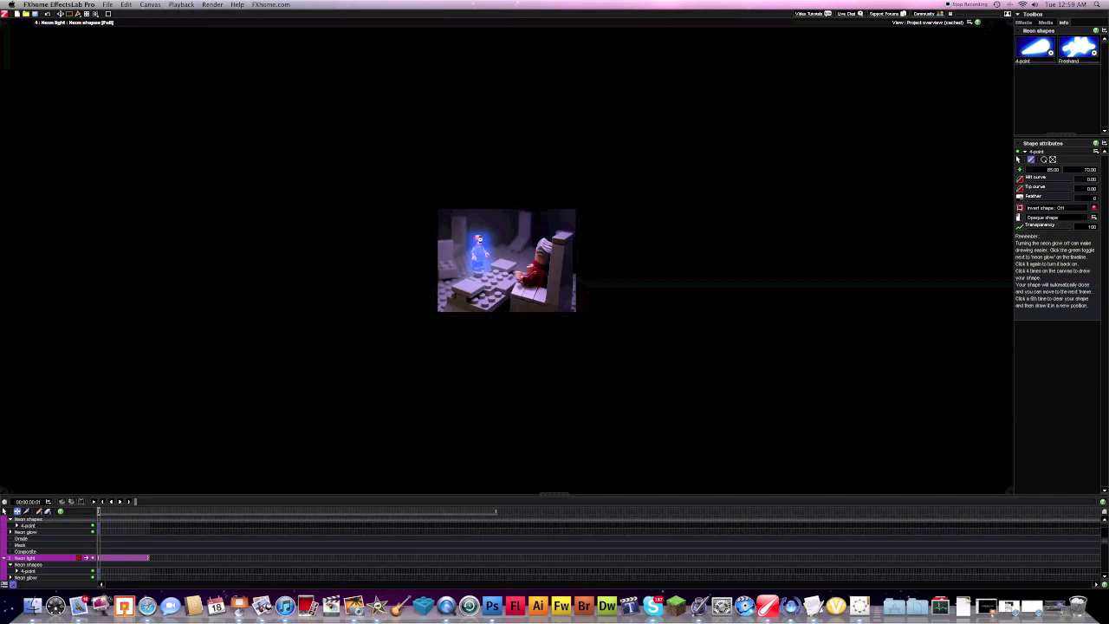
Select the hologram's 4-point shape and step through frames to frames 2 and 3
{"action": "left_click", "coordinate": [35, 526]}
{"action": "left_click", "coordinate": [102, 511]}
{"action": "left_click", "coordinate": [98, 510]}
{"action": "scroll", "coordinate": [52, 546], "scroll_direction": "up", "scroll_amount": 1}
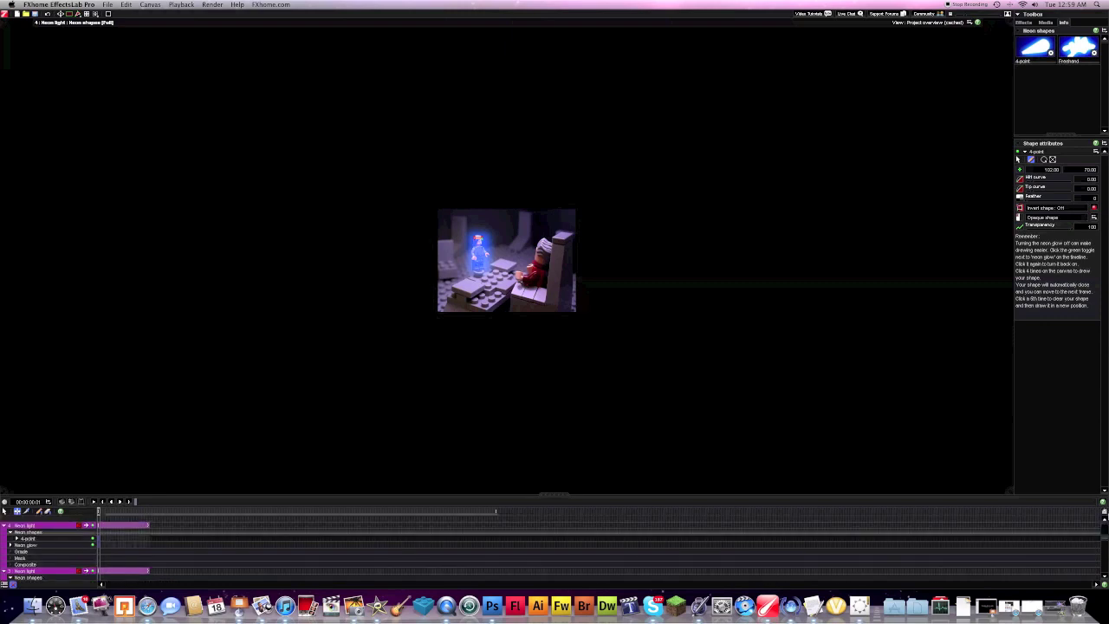
{"action": "left_click", "coordinate": [101, 511]}
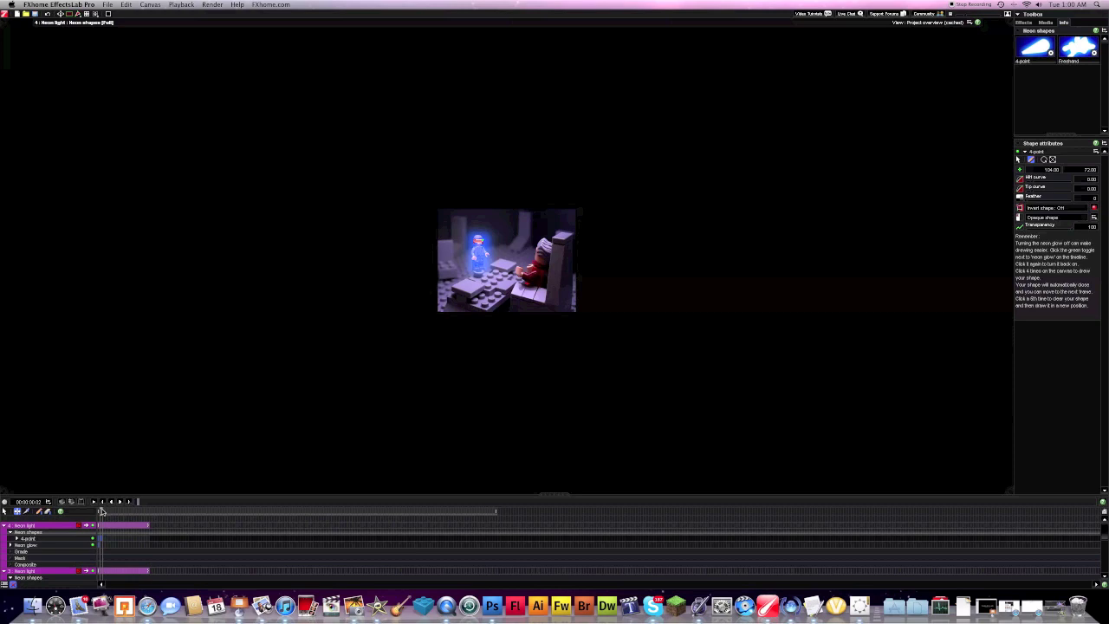
{"action": "mouse_move", "coordinate": [102, 511]}
{"action": "left_mouse_down"}
{"action": "mouse_move", "coordinate": [136, 512]}
{"action": "mouse_move", "coordinate": [106, 512]}
{"action": "left_mouse_up"}
Reshape the 4-point glow over the minifigure on frames 3 through 5
{"action": "left_click_drag", "start_coordinate": [478, 245], "coordinate": [473, 252]}
{"action": "key", "text": "Right"}
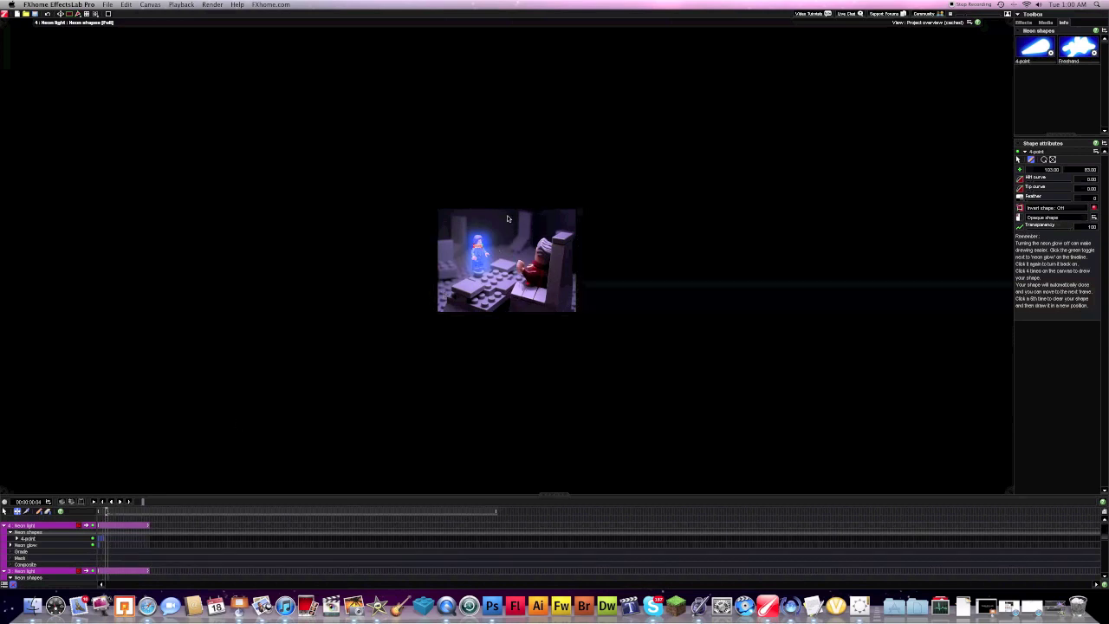
{"action": "left_click_drag", "start_coordinate": [477, 247], "coordinate": [484, 253]}
{"action": "left_click", "coordinate": [108, 511]}
{"action": "left_click", "coordinate": [486, 262]}
{"action": "left_click", "coordinate": [487, 263]}
On frame 6, extend the glow down the figure's lower body, then return to frame 1
{"action": "left_click", "coordinate": [112, 511]}
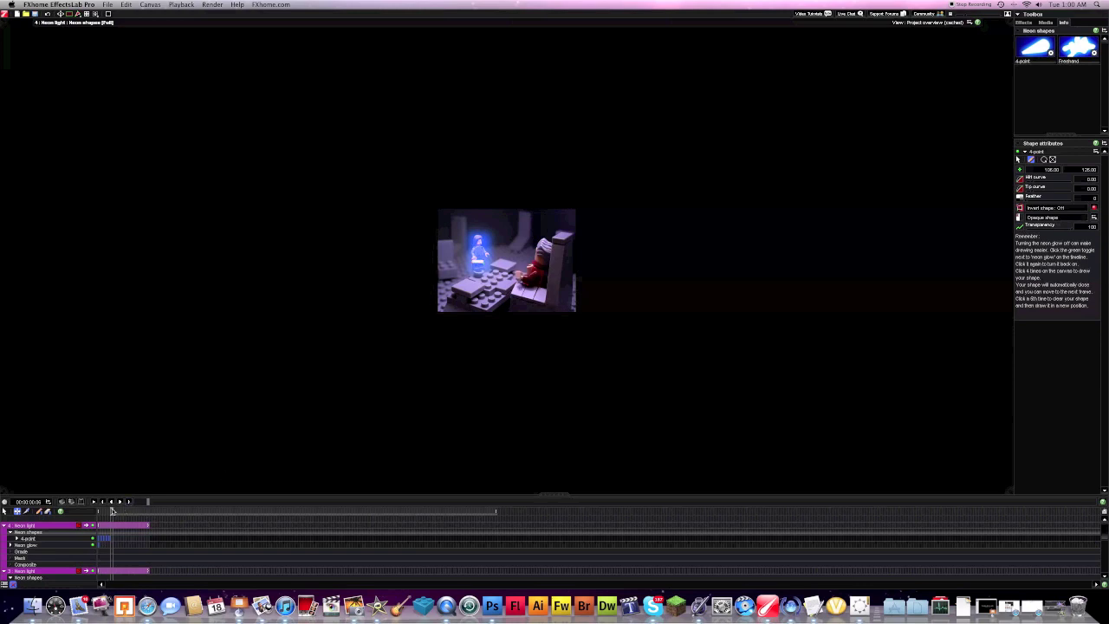
{"action": "left_click", "coordinate": [479, 263]}
{"action": "left_click", "coordinate": [483, 272]}
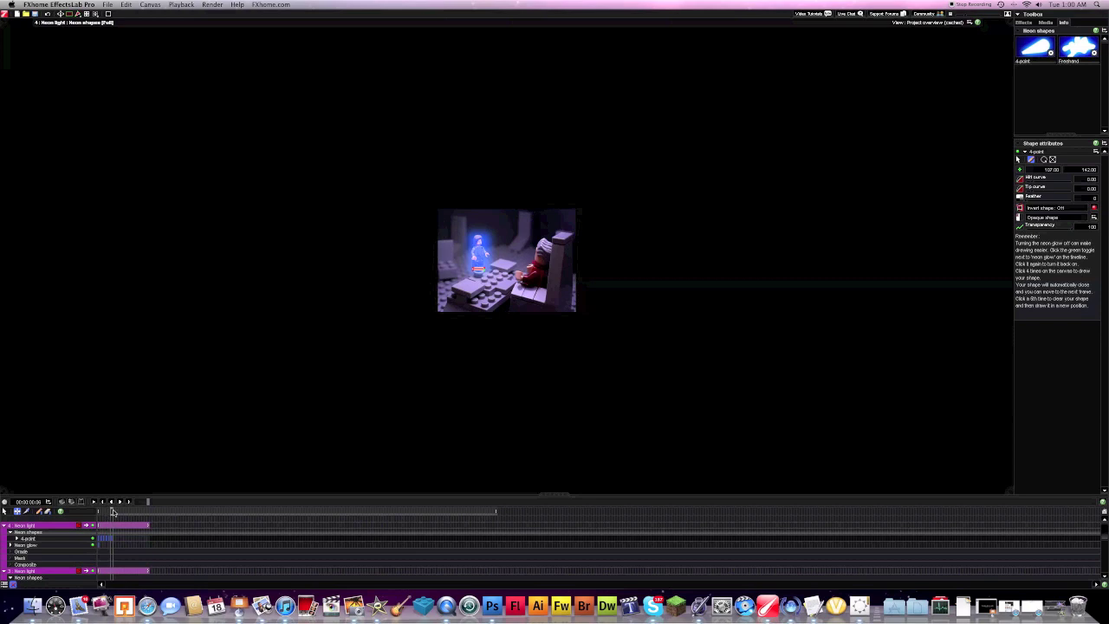
{"action": "mouse_move", "coordinate": [111, 511]}
{"action": "left_mouse_down"}
{"action": "mouse_move", "coordinate": [98, 511]}
{"action": "mouse_move", "coordinate": [190, 513]}
{"action": "mouse_move", "coordinate": [114, 526]}
{"action": "left_mouse_up"}
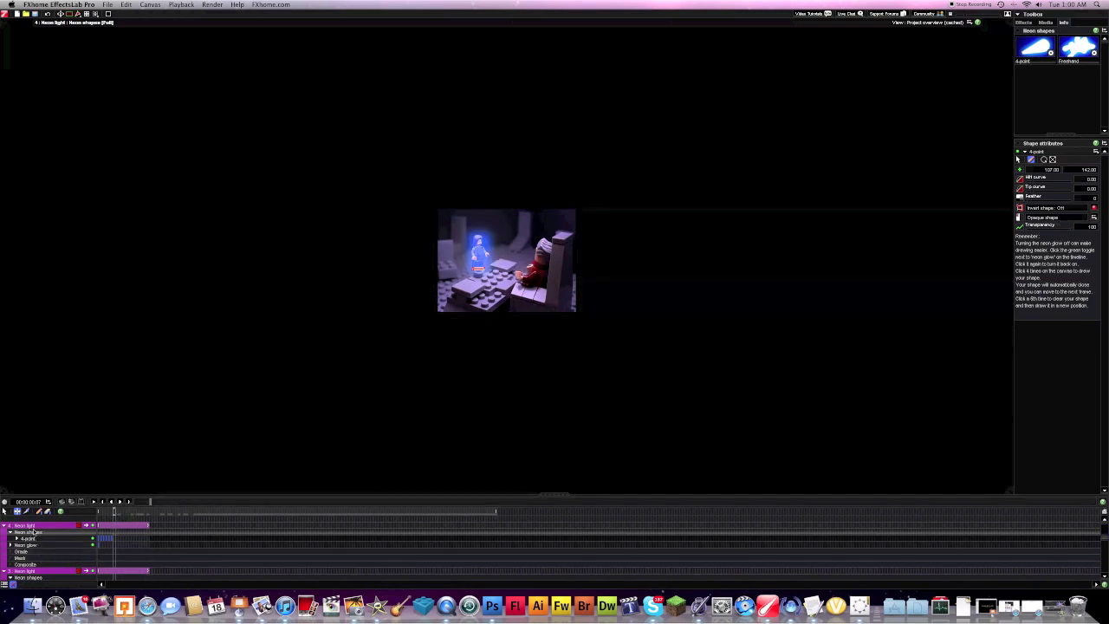
{"action": "left_click", "coordinate": [34, 526]}
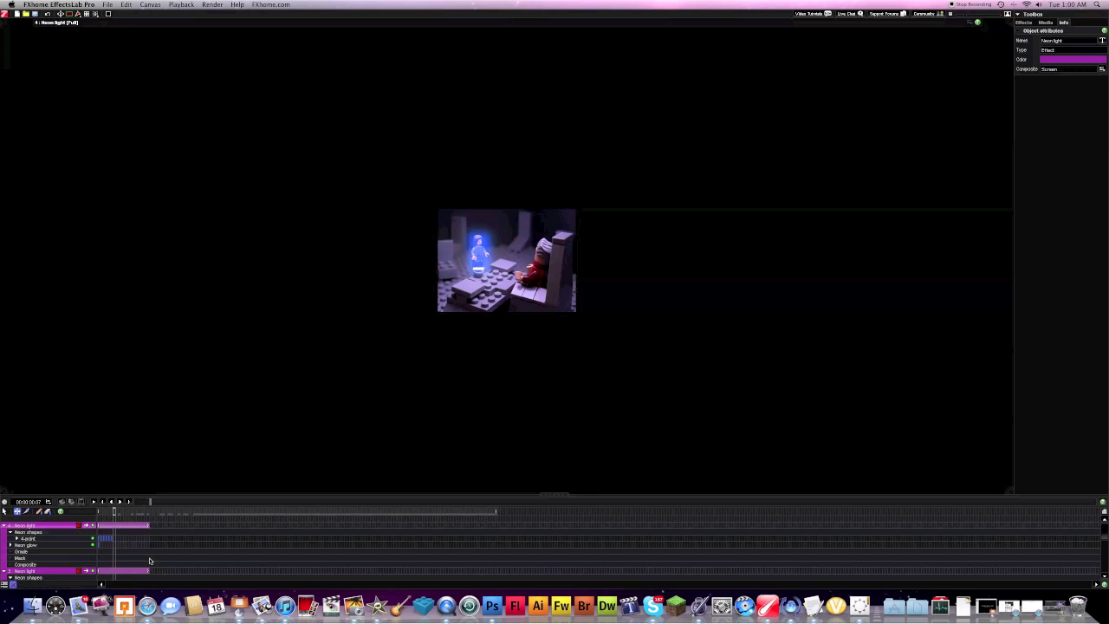
Duplicate the Neon light layer and select the lower layer's 4-point shape
{"action": "key", "text": "super+v"}
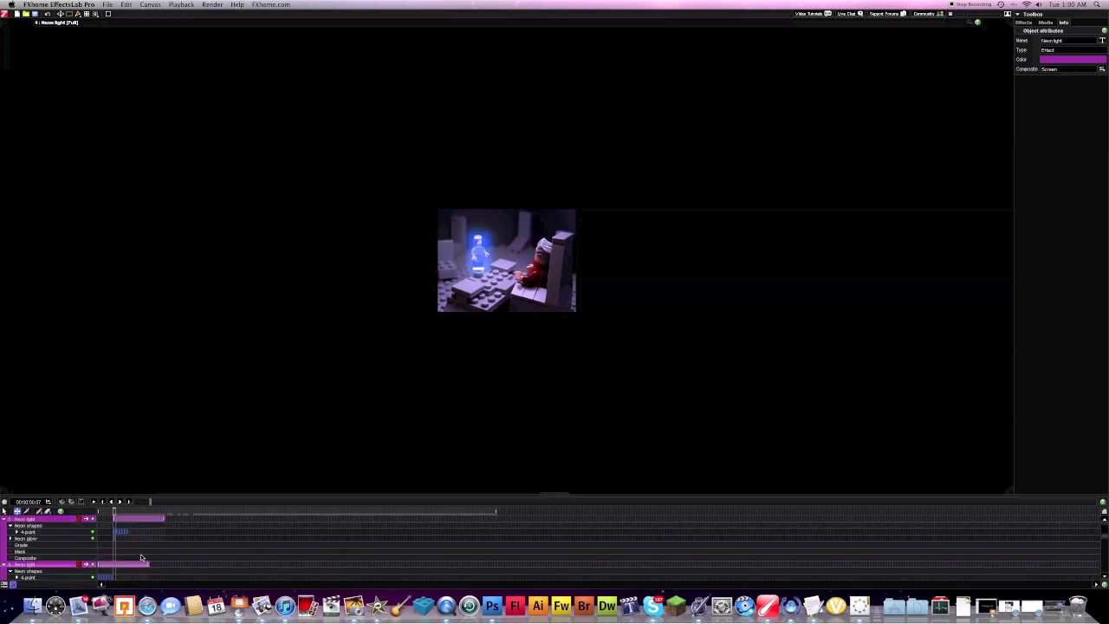
{"action": "mouse_move", "coordinate": [114, 511]}
{"action": "left_mouse_down"}
{"action": "mouse_move", "coordinate": [159, 512]}
{"action": "mouse_move", "coordinate": [110, 521]}
{"action": "left_mouse_up"}
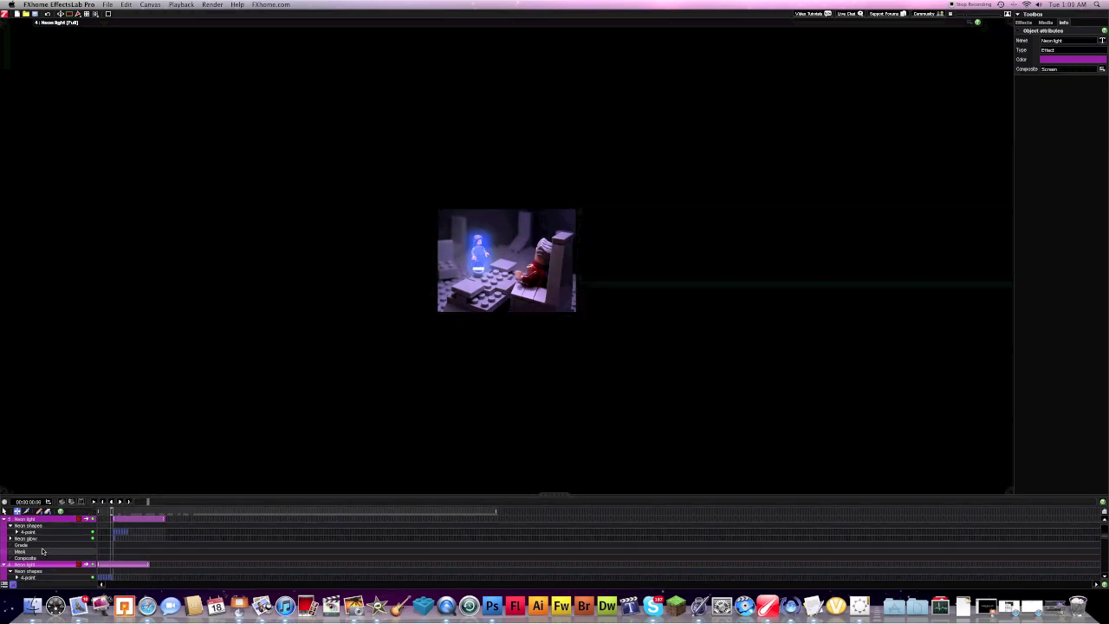
{"action": "left_click", "coordinate": [29, 578]}
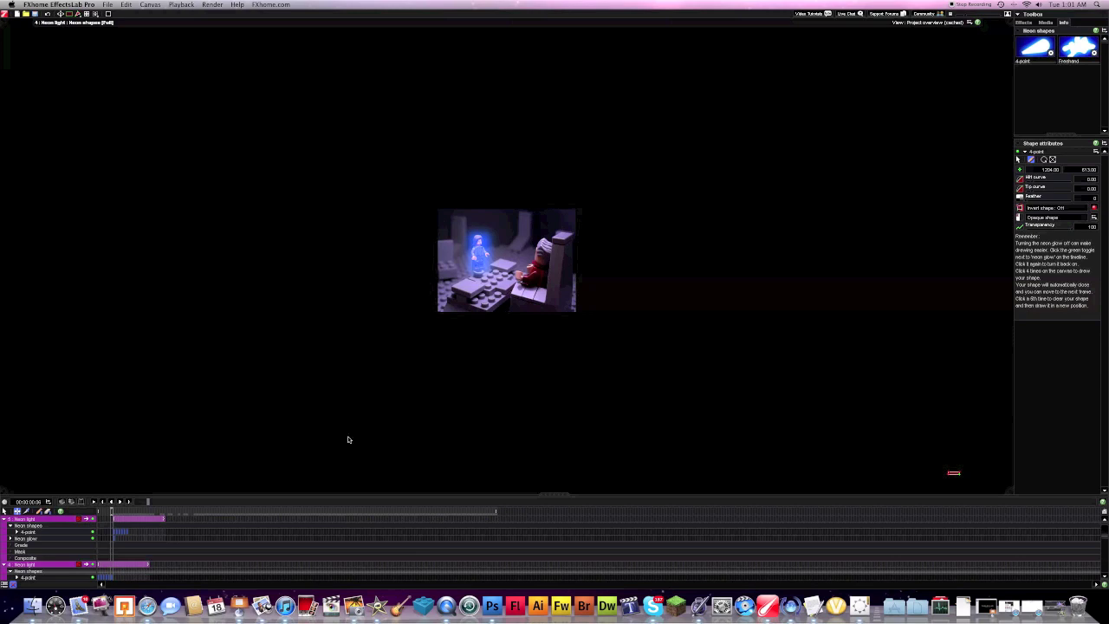
At later frames, move the shape's point far to the right of the figure
{"action": "mouse_move", "coordinate": [110, 510]}
{"action": "left_mouse_down"}
{"action": "mouse_move", "coordinate": [152, 511]}
{"action": "mouse_move", "coordinate": [126, 514]}
{"action": "left_mouse_up"}
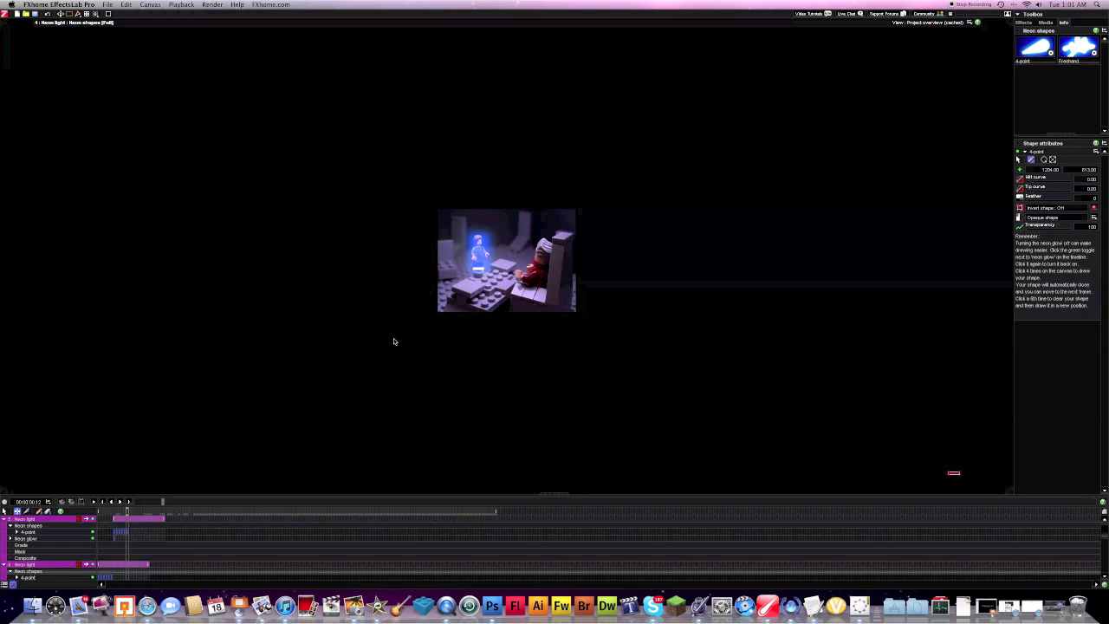
{"action": "left_click", "coordinate": [17, 531]}
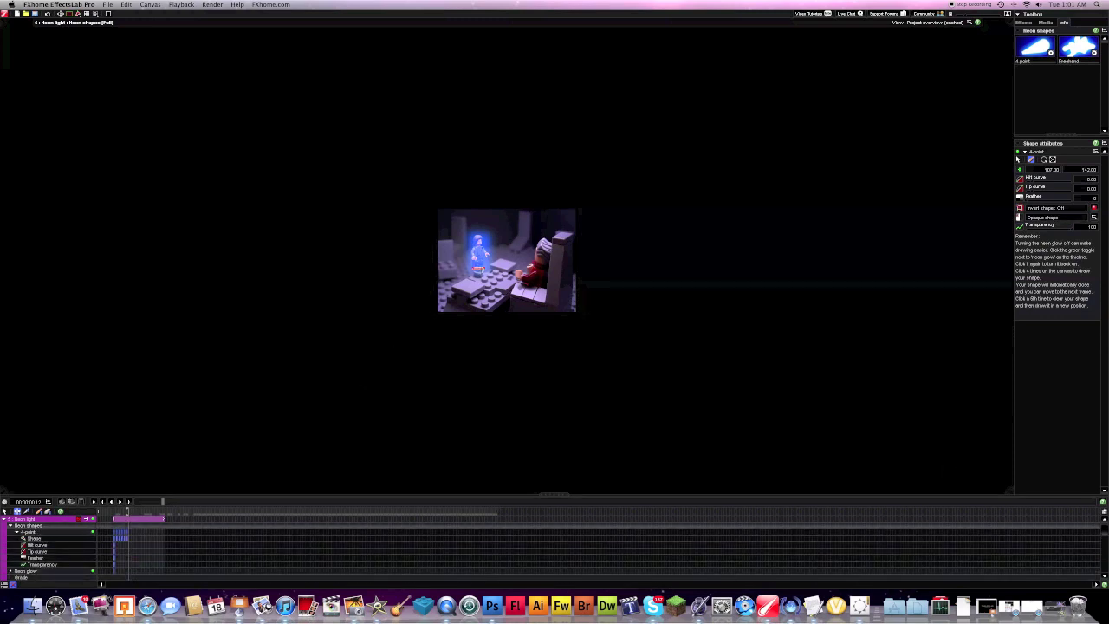
{"action": "left_click", "coordinate": [868, 428]}
{"action": "left_click_drag", "start_coordinate": [127, 511], "coordinate": [139, 515]}
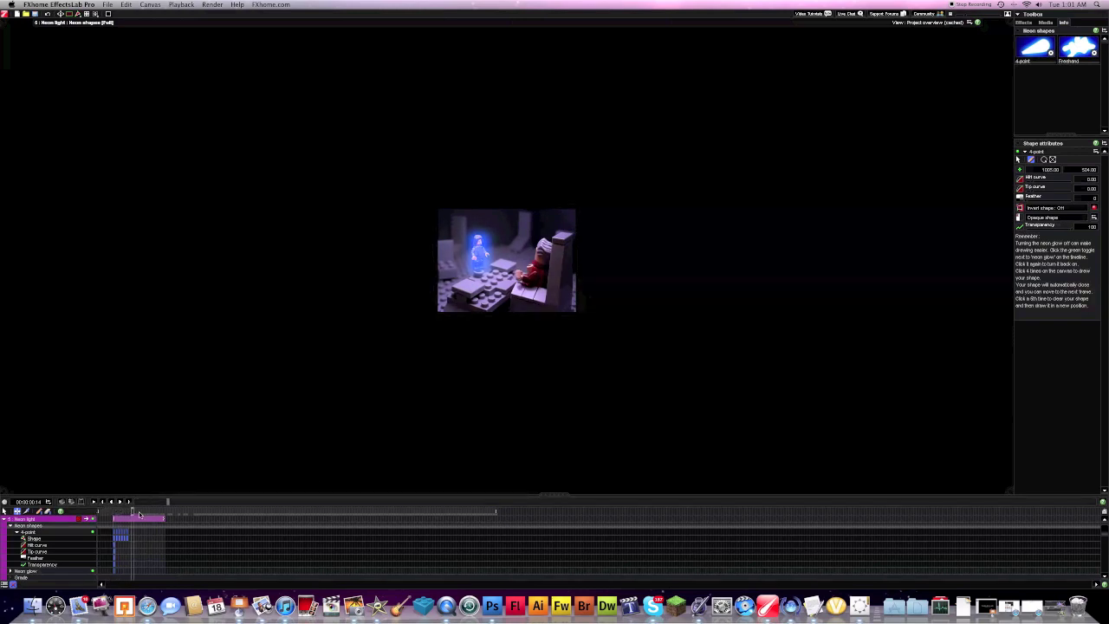
{"action": "left_click", "coordinate": [1104, 512]}
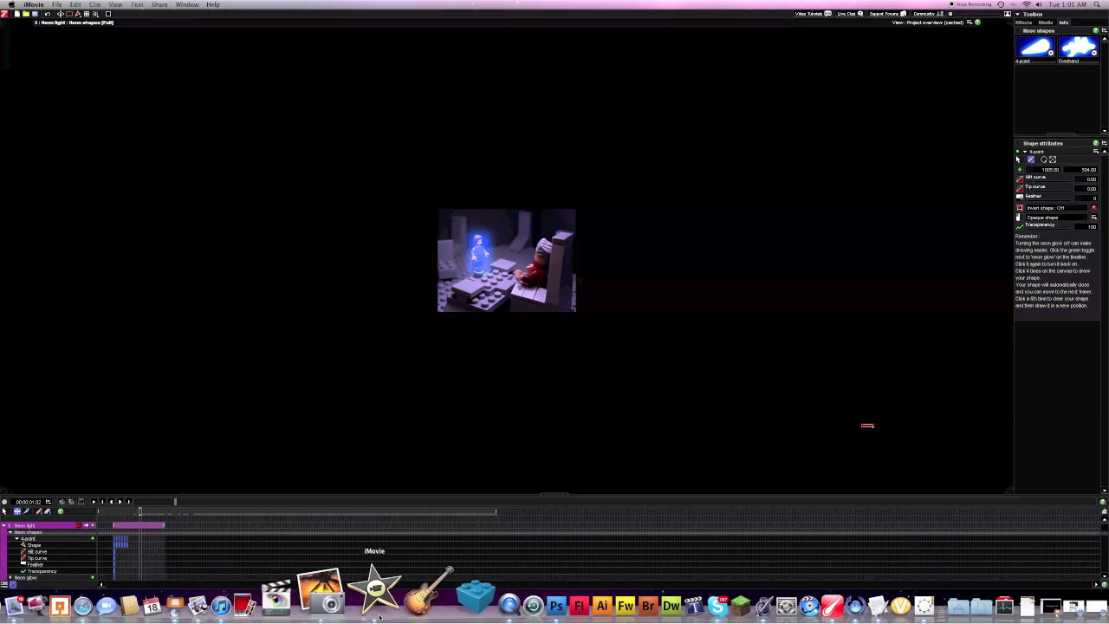
Switch to iMovie showing the Hologram test project and event library
{"action": "left_click", "coordinate": [375, 602]}
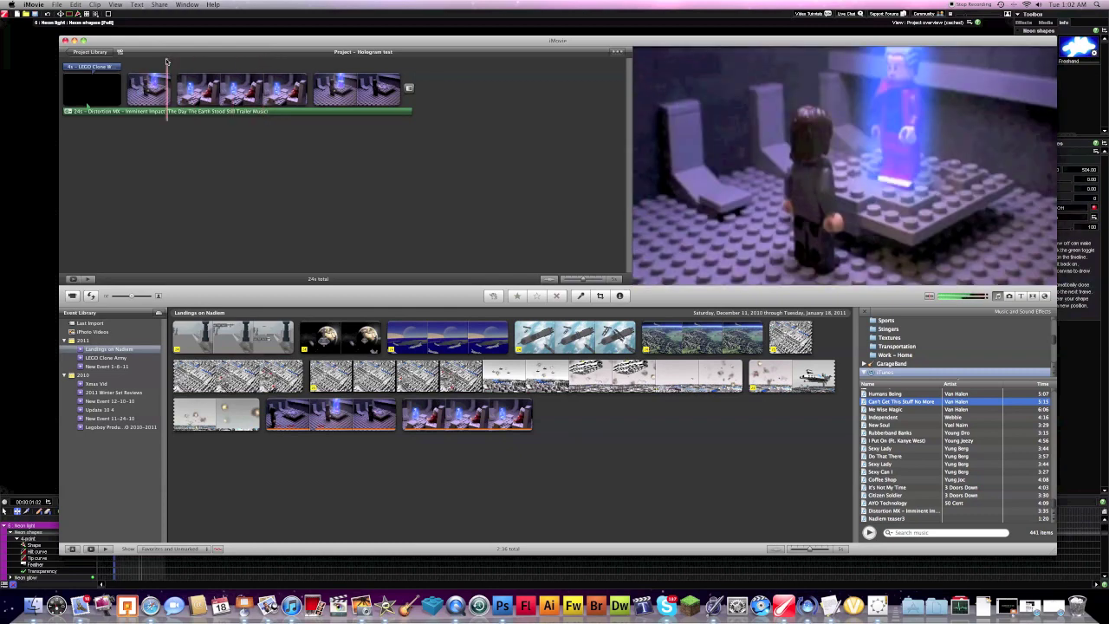
Return to EffectsLab, choose Render > Render, then cancel the movie-naming dialog
{"action": "key", "text": "super+h"}
{"action": "left_click", "coordinate": [212, 5]}
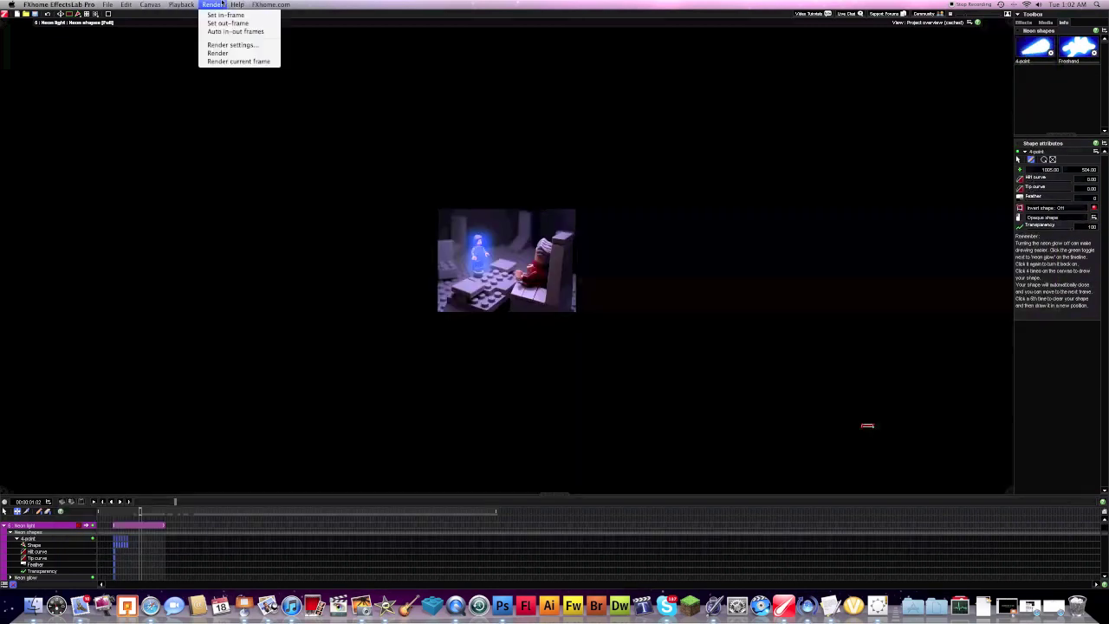
{"action": "left_click", "coordinate": [216, 53]}
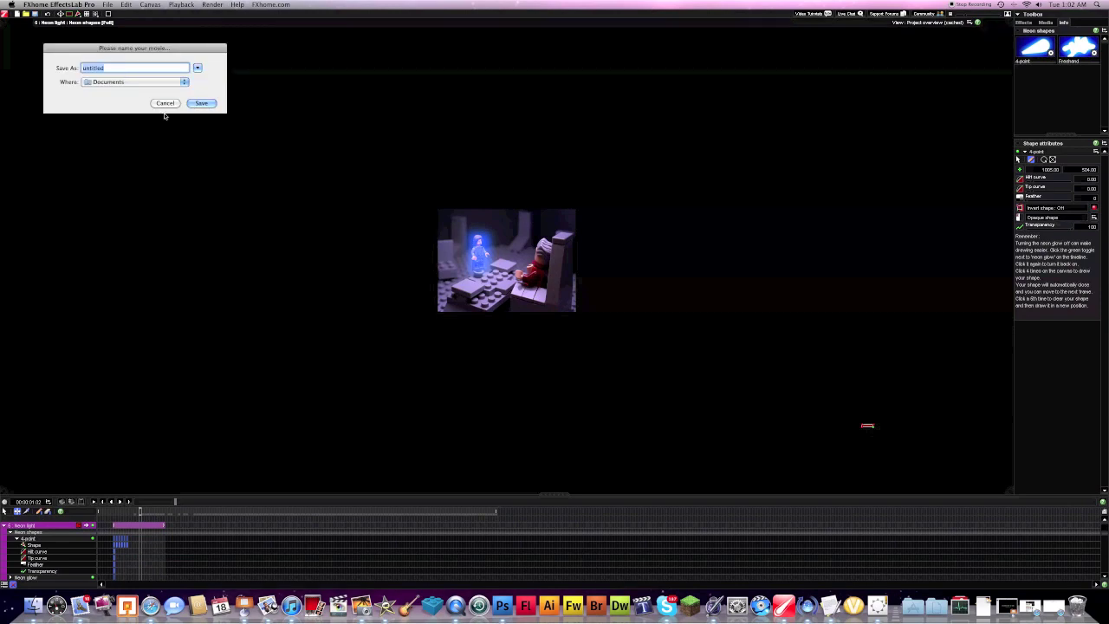
{"action": "left_click", "coordinate": [165, 104]}
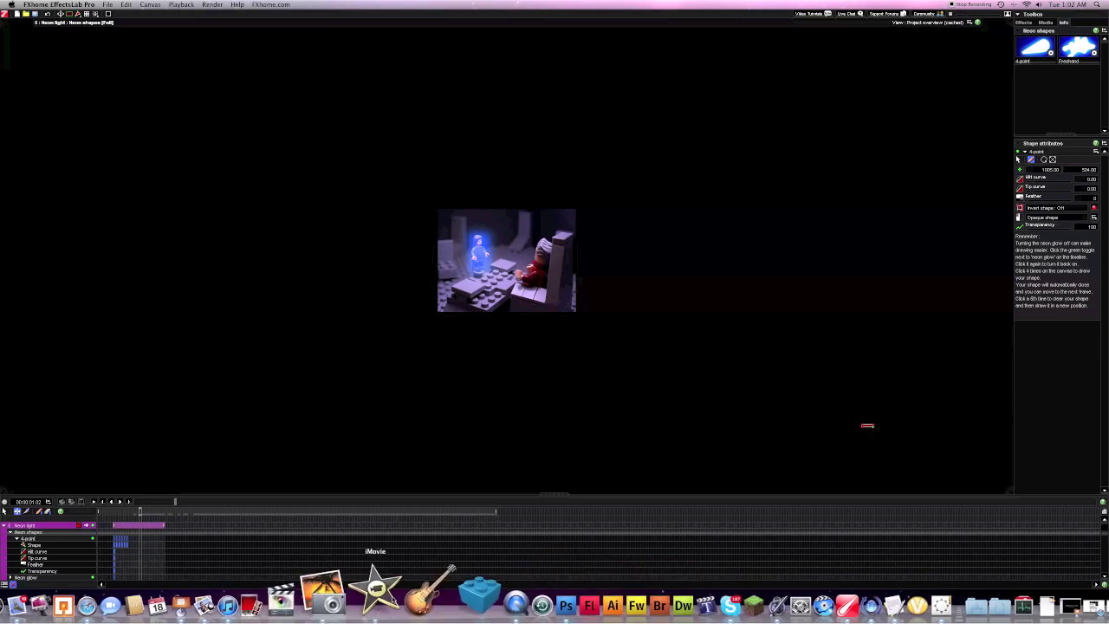
Bring iMovie to the front and move its window up beneath the menu bar
{"action": "left_click", "coordinate": [381, 599]}
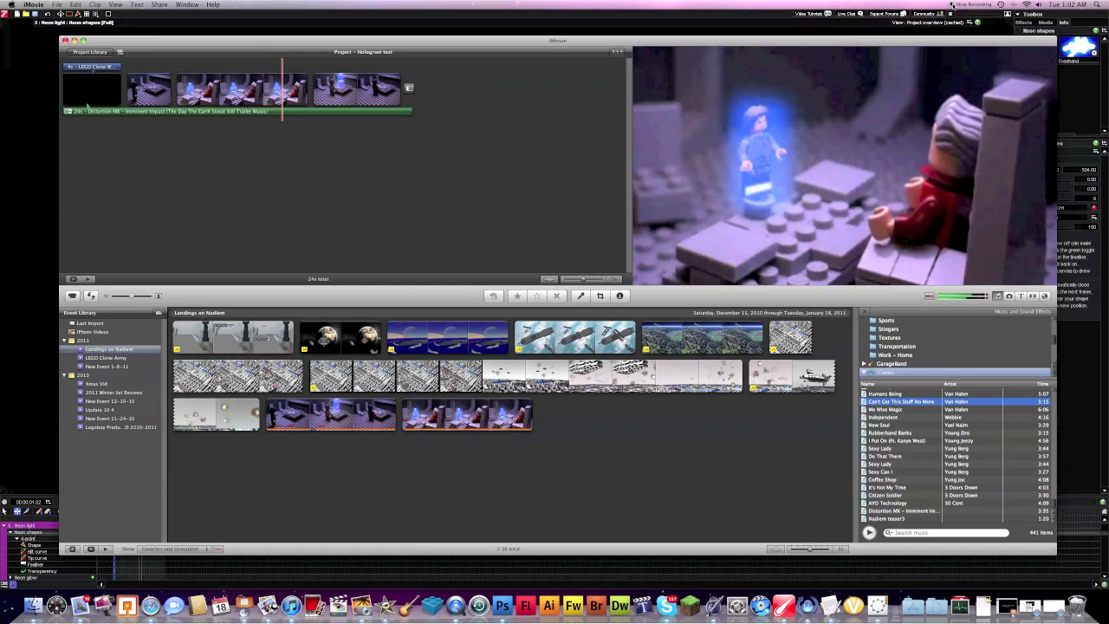
{"action": "left_click_drag", "start_coordinate": [761, 39], "coordinate": [452, 88]}
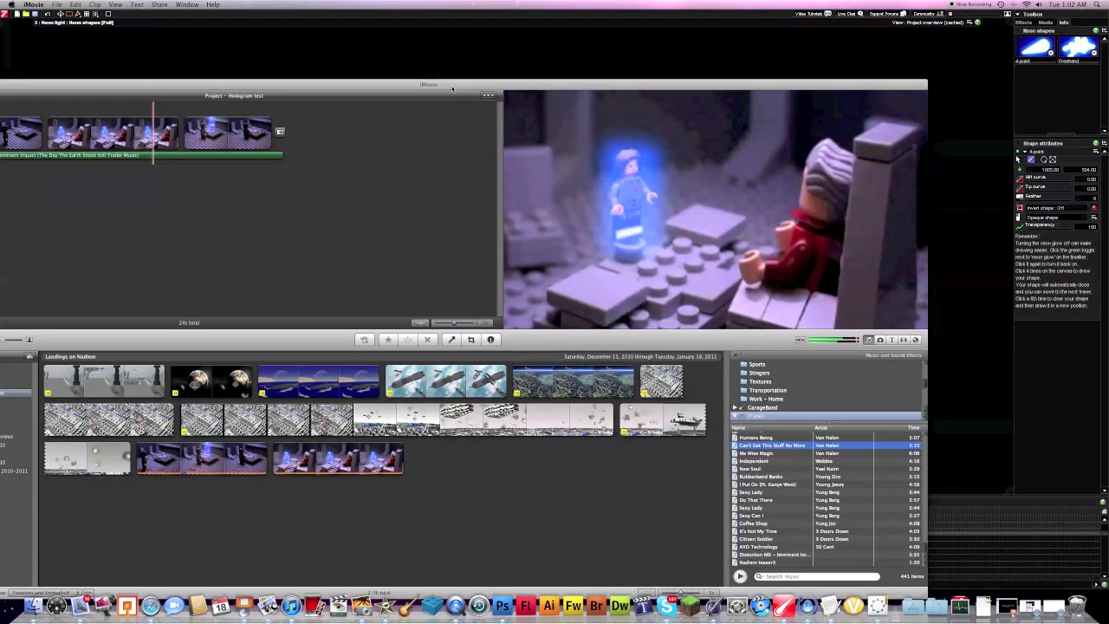
{"action": "left_click_drag", "start_coordinate": [383, 84], "coordinate": [494, 19]}
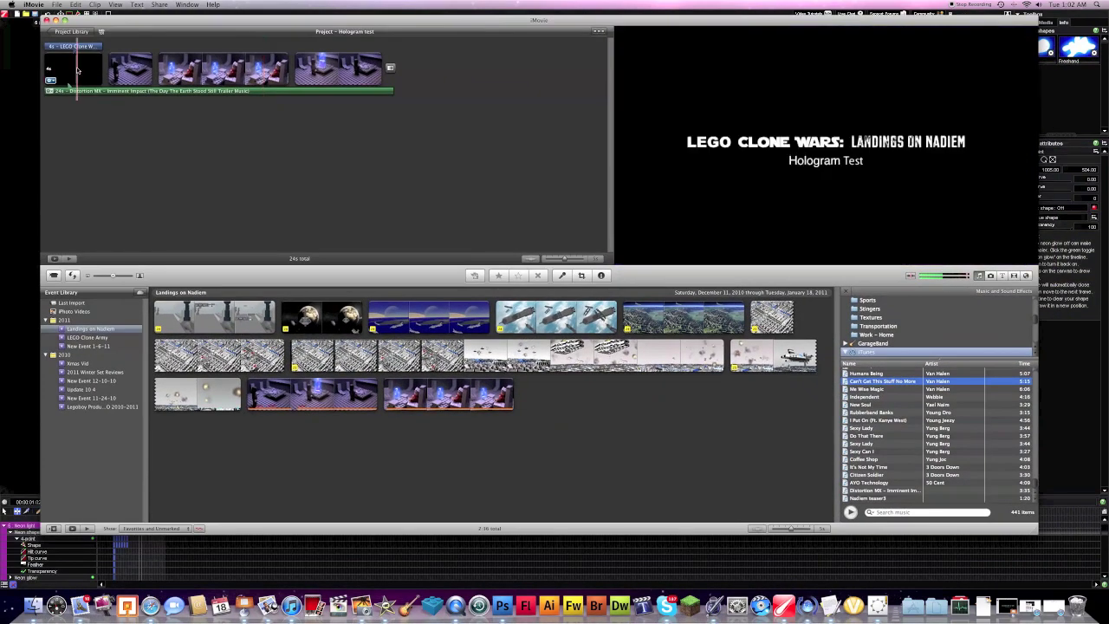